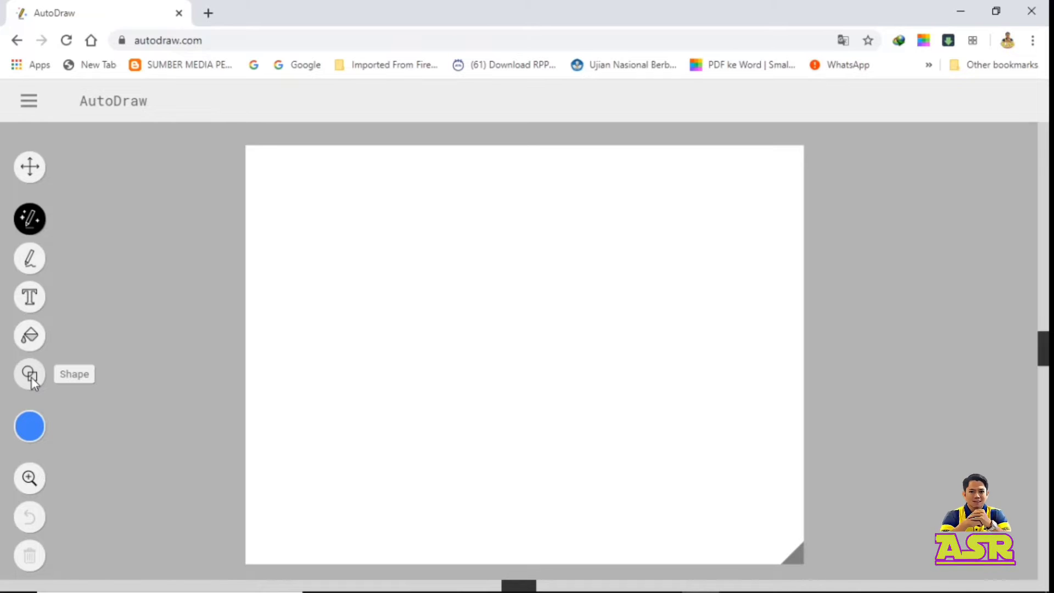
Sketch a rough four-legged animal with an oval body and head using AutoDraw, and replace it with the suggested dachshund drawing.
{"action": "left_click", "coordinate": [27, 426]}
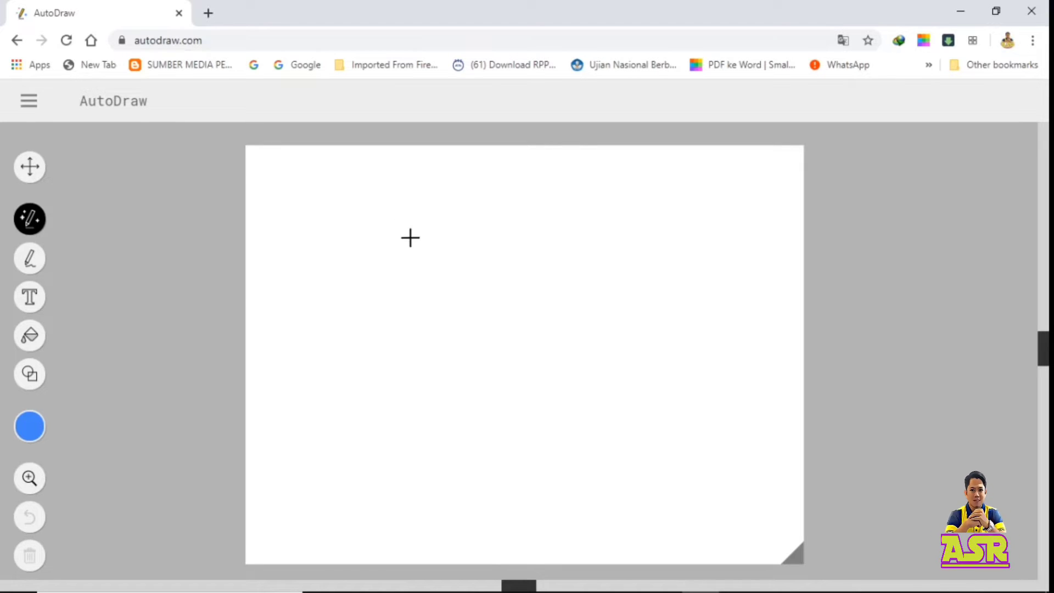
{"action": "mouse_move", "coordinate": [441, 241]}
{"action": "left_mouse_down"}
{"action": "mouse_move", "coordinate": [383, 251]}
{"action": "mouse_move", "coordinate": [367, 285]}
{"action": "mouse_move", "coordinate": [381, 311]}
{"action": "mouse_move", "coordinate": [434, 333]}
{"action": "mouse_move", "coordinate": [493, 315]}
{"action": "mouse_move", "coordinate": [515, 290]}
{"action": "mouse_move", "coordinate": [516, 266]}
{"action": "mouse_move", "coordinate": [476, 227]}
{"action": "mouse_move", "coordinate": [408, 238]}
{"action": "left_mouse_up"}
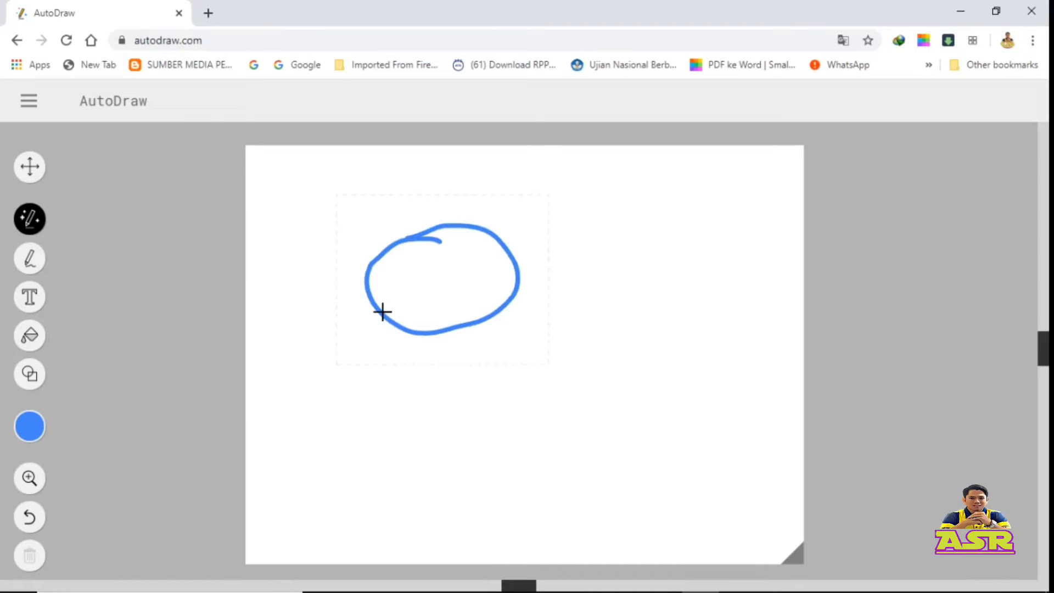
{"action": "left_click_drag", "start_coordinate": [378, 313], "coordinate": [348, 350]}
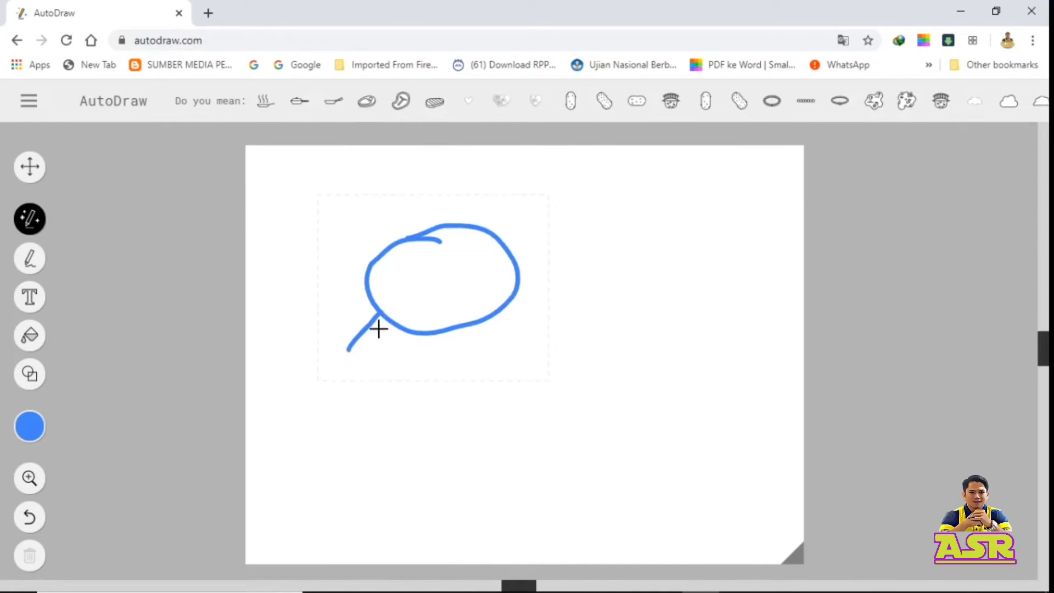
{"action": "left_click_drag", "start_coordinate": [379, 314], "coordinate": [407, 358]}
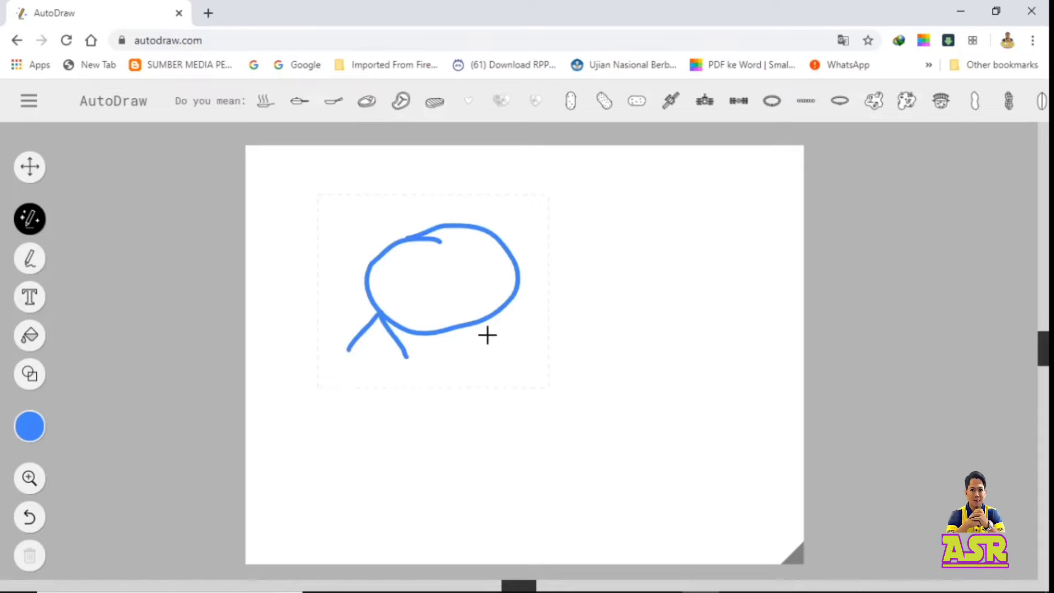
{"action": "left_click_drag", "start_coordinate": [483, 325], "coordinate": [464, 375]}
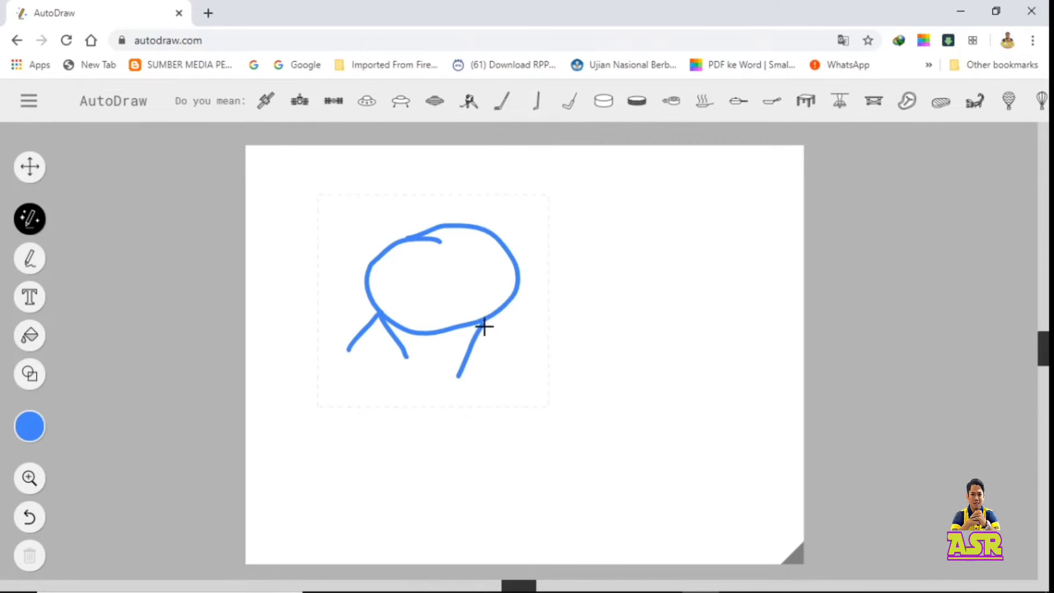
{"action": "left_click_drag", "start_coordinate": [483, 324], "coordinate": [530, 358]}
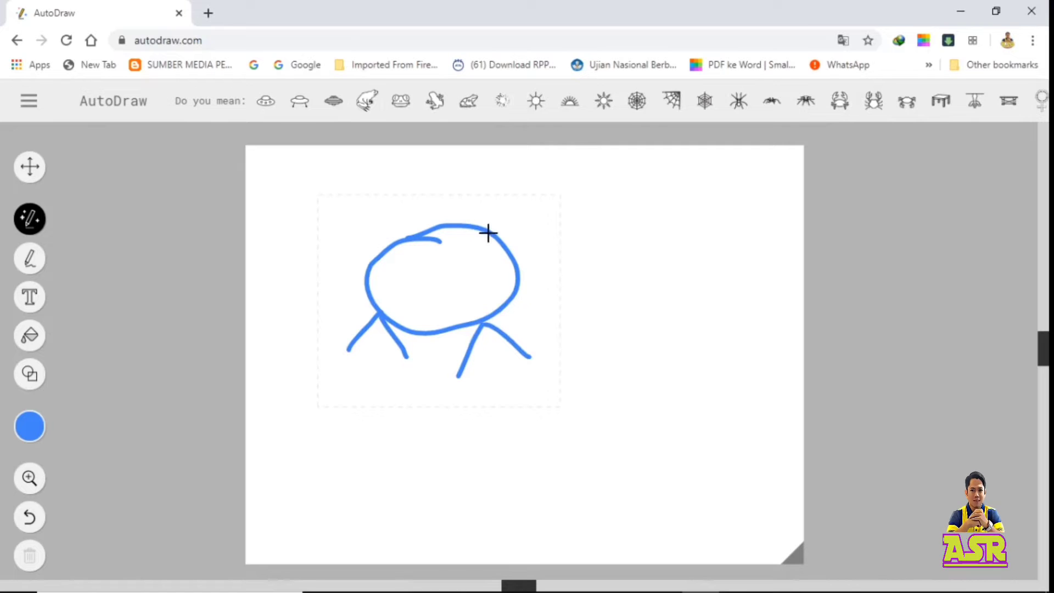
{"action": "mouse_move", "coordinate": [506, 241]}
{"action": "left_mouse_down"}
{"action": "mouse_move", "coordinate": [578, 225]}
{"action": "mouse_move", "coordinate": [600, 246]}
{"action": "mouse_move", "coordinate": [577, 264]}
{"action": "mouse_move", "coordinate": [494, 253]}
{"action": "left_mouse_up"}
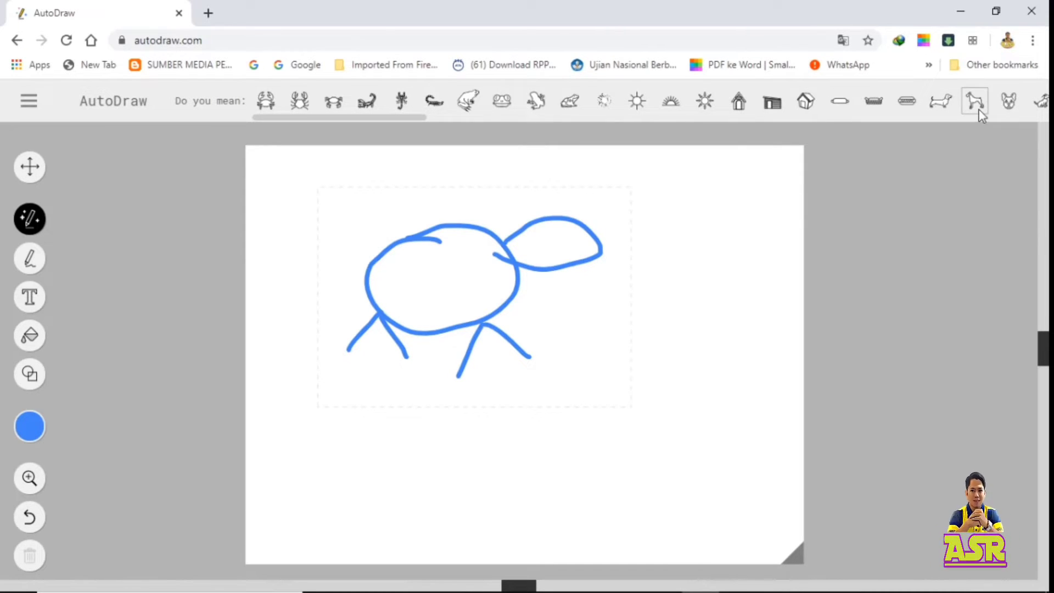
{"action": "left_click", "coordinate": [941, 105]}
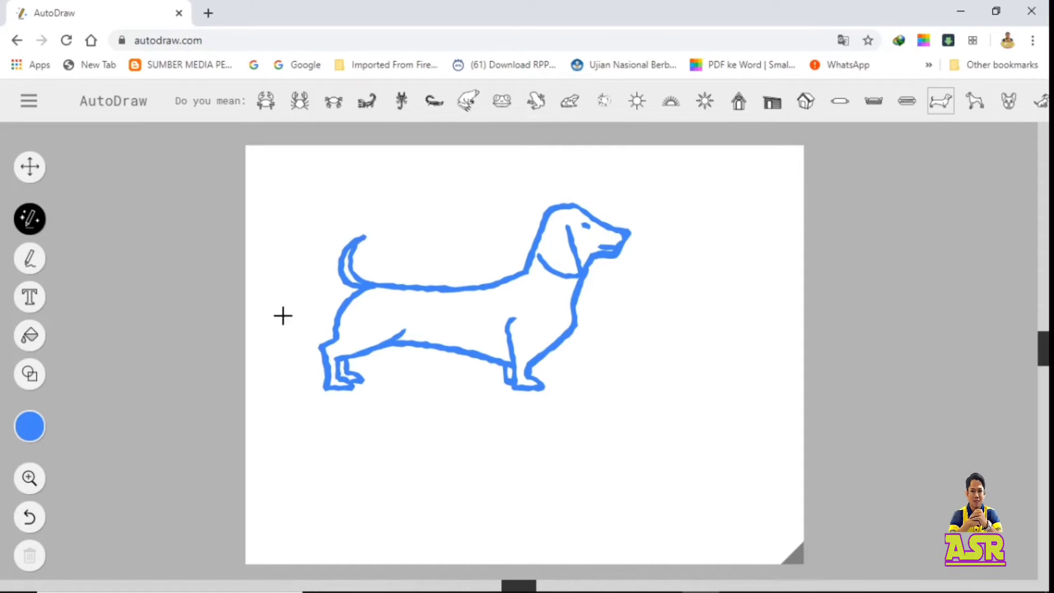
Recolor the dachshund's outline black and move the drawing to about the middle of the canvas.
{"action": "left_click", "coordinate": [30, 167]}
{"action": "left_click_drag", "start_coordinate": [474, 322], "coordinate": [456, 317]}
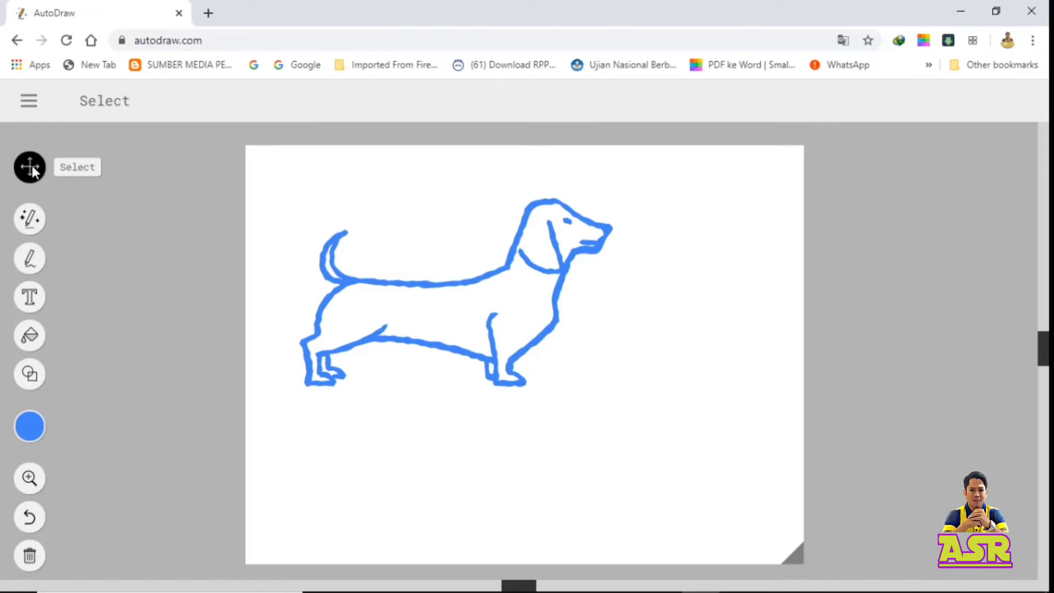
{"action": "left_click", "coordinate": [447, 311]}
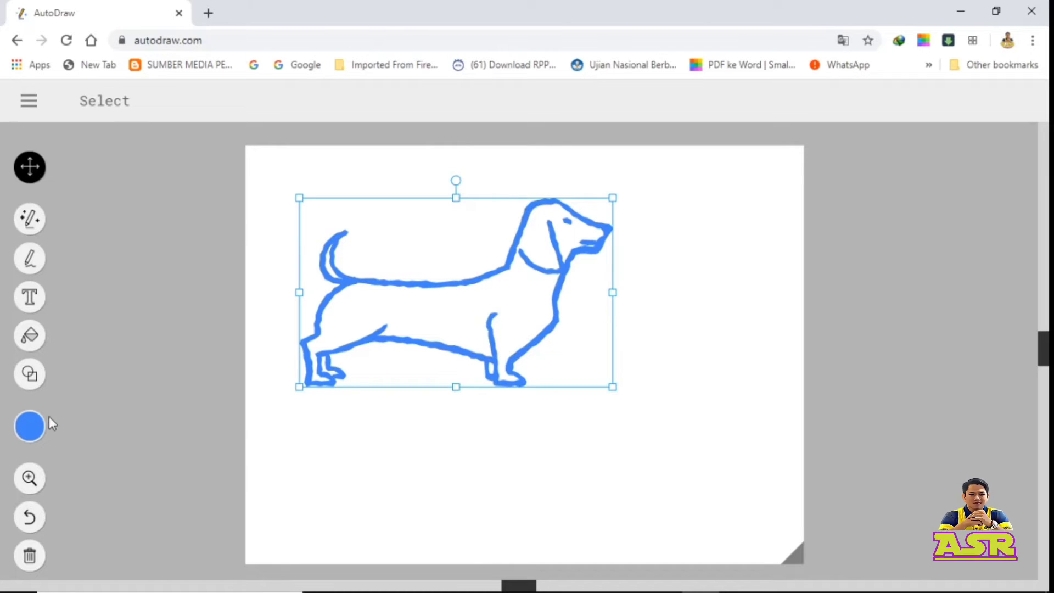
{"action": "left_click", "coordinate": [29, 426]}
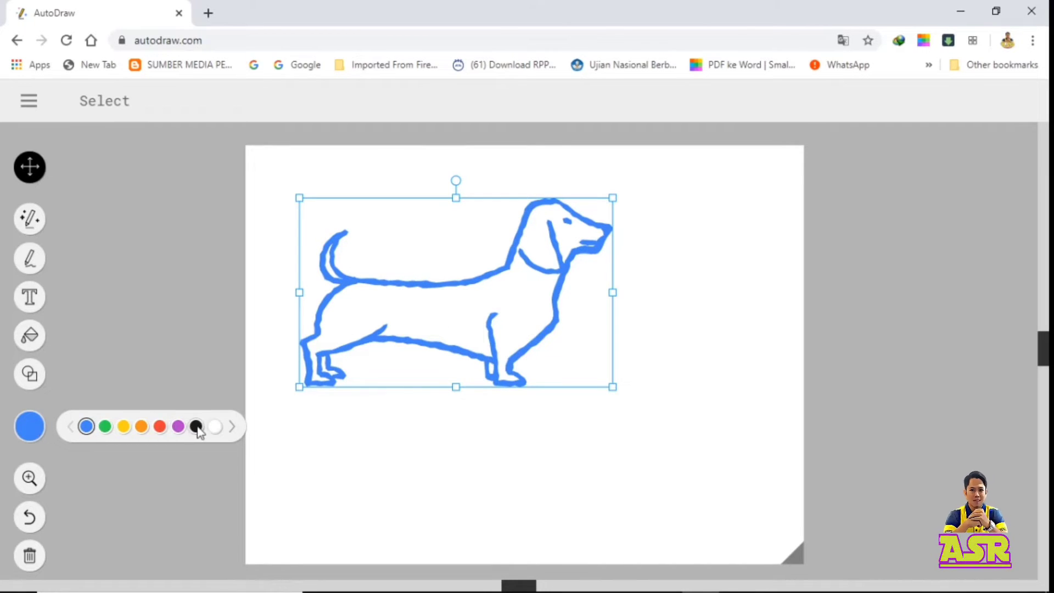
{"action": "left_click", "coordinate": [196, 427]}
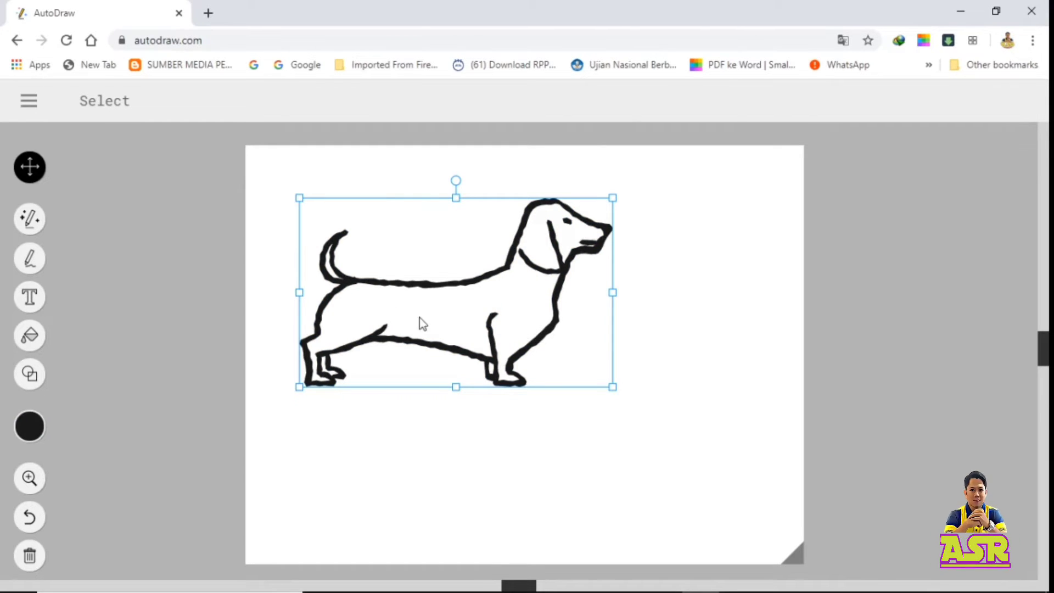
{"action": "mouse_move", "coordinate": [421, 311]}
{"action": "left_mouse_down"}
{"action": "mouse_move", "coordinate": [495, 291]}
{"action": "mouse_move", "coordinate": [504, 302]}
{"action": "mouse_move", "coordinate": [497, 360]}
{"action": "left_mouse_up"}
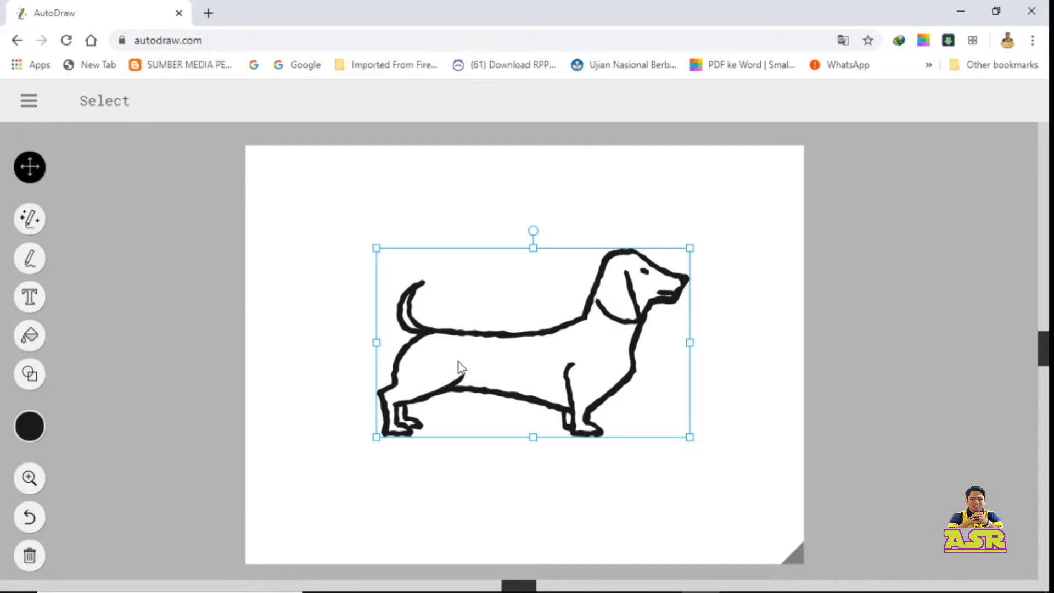
{"action": "left_click", "coordinate": [284, 332]}
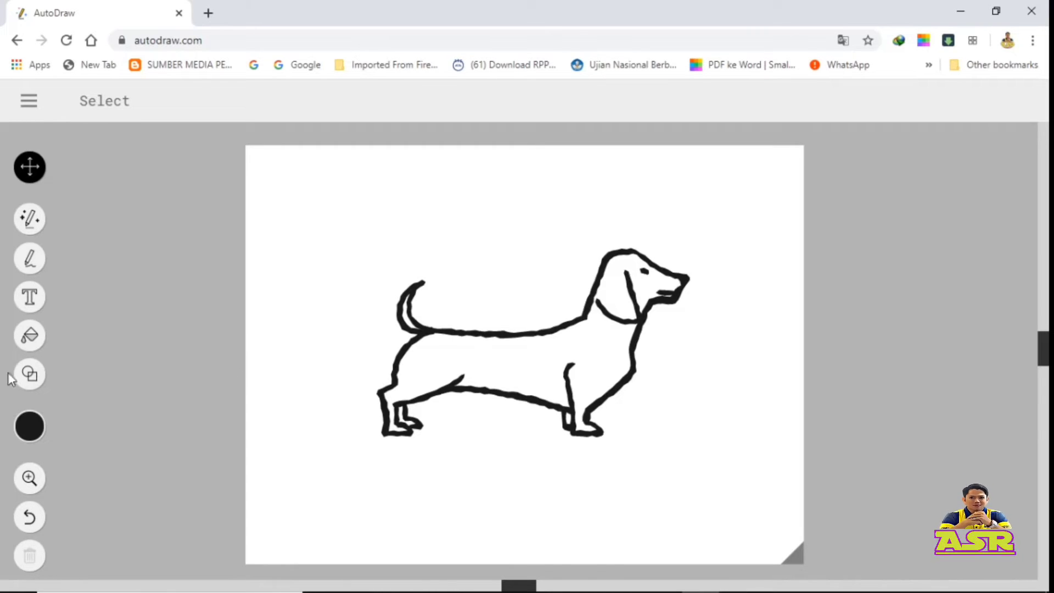
Fill the dachshund's body with the light orange-brown color from the second set of swatches.
{"action": "left_click", "coordinate": [30, 336]}
{"action": "left_click", "coordinate": [33, 427]}
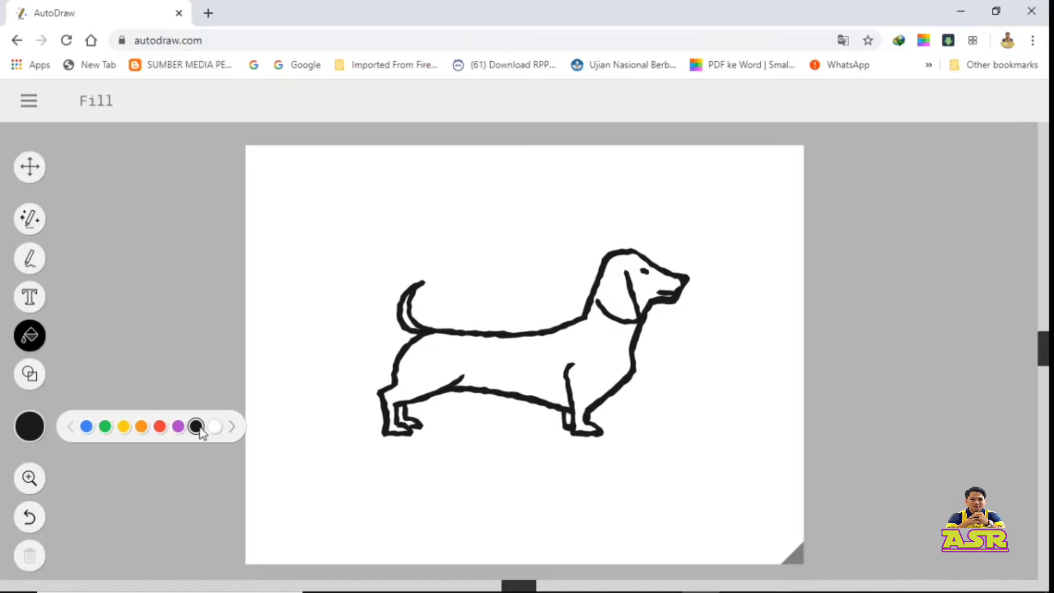
{"action": "left_click", "coordinate": [231, 428]}
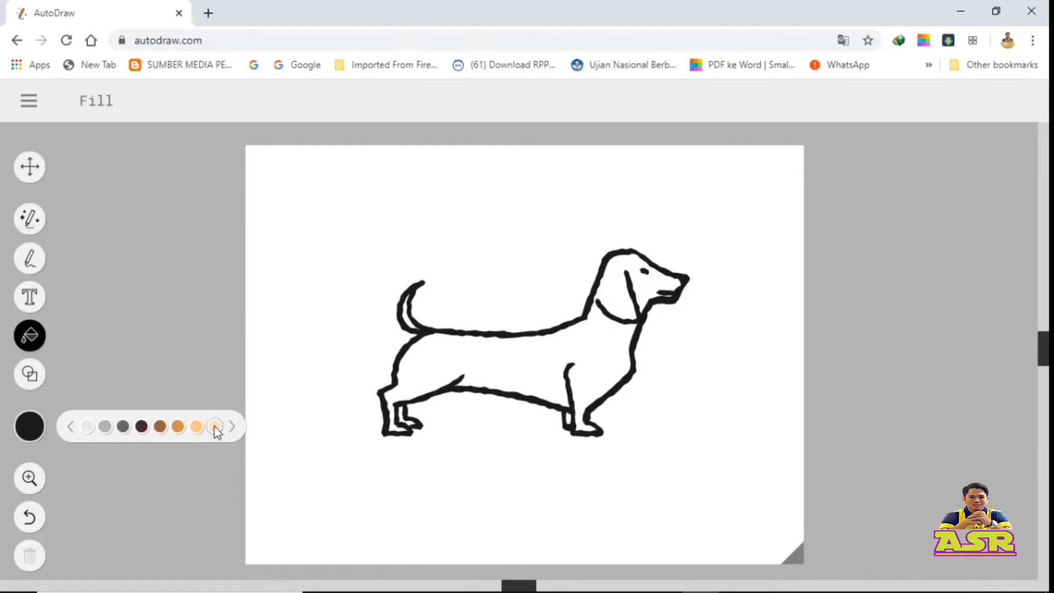
{"action": "left_click", "coordinate": [178, 427]}
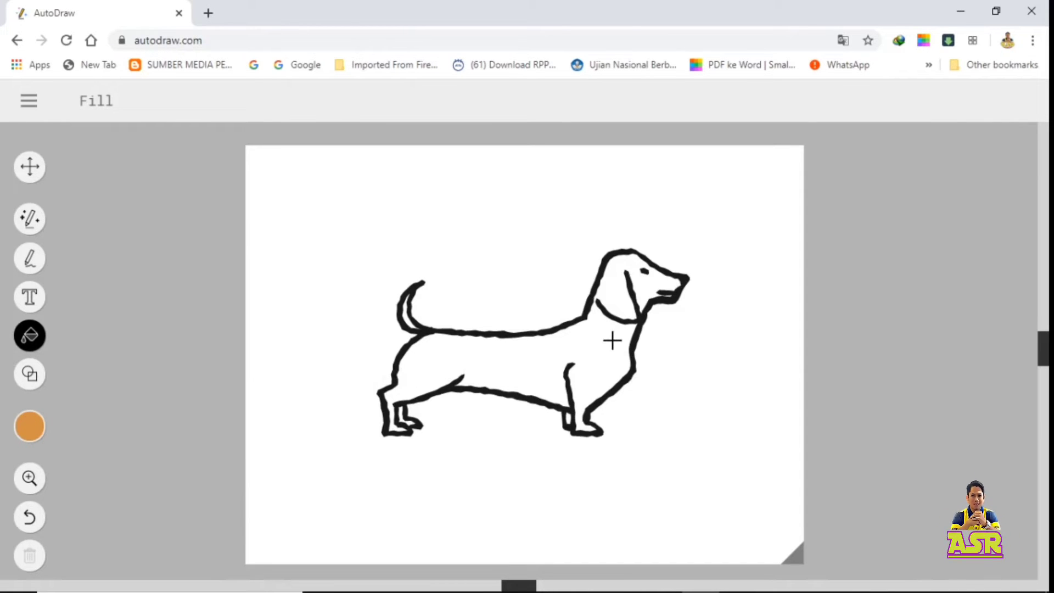
{"action": "left_click", "coordinate": [519, 361]}
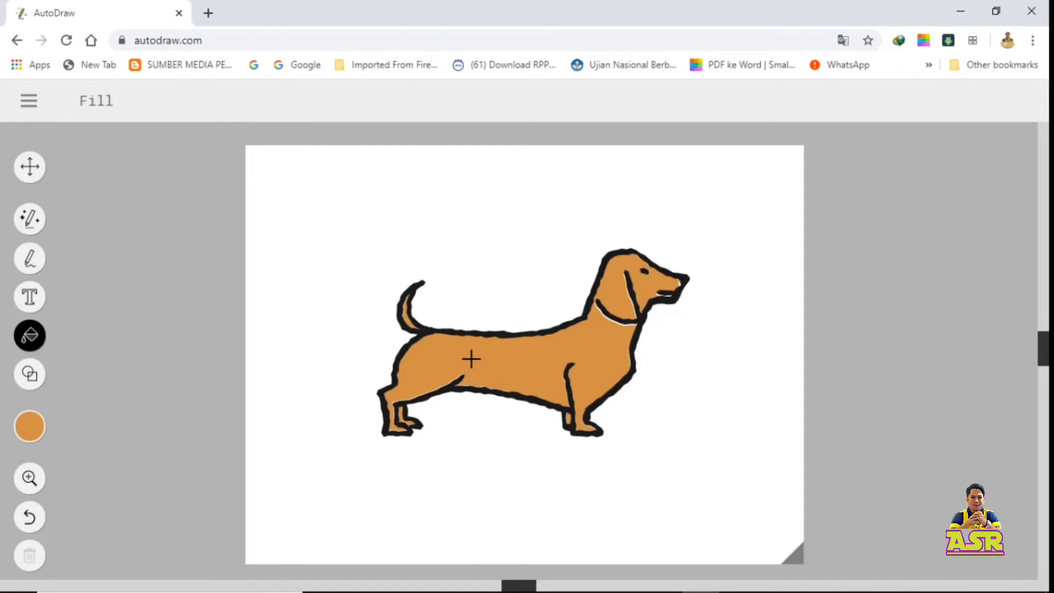
Add the text "Anjing" above the dog in the Covered By Your Grace font, with a capital A.
{"action": "left_click", "coordinate": [28, 297]}
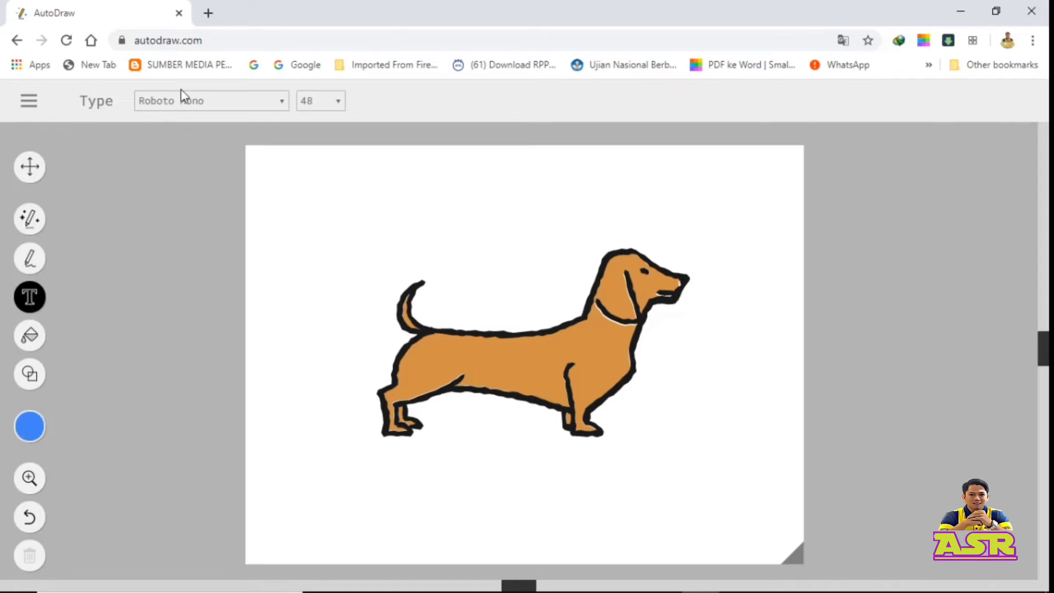
{"action": "left_click", "coordinate": [283, 102]}
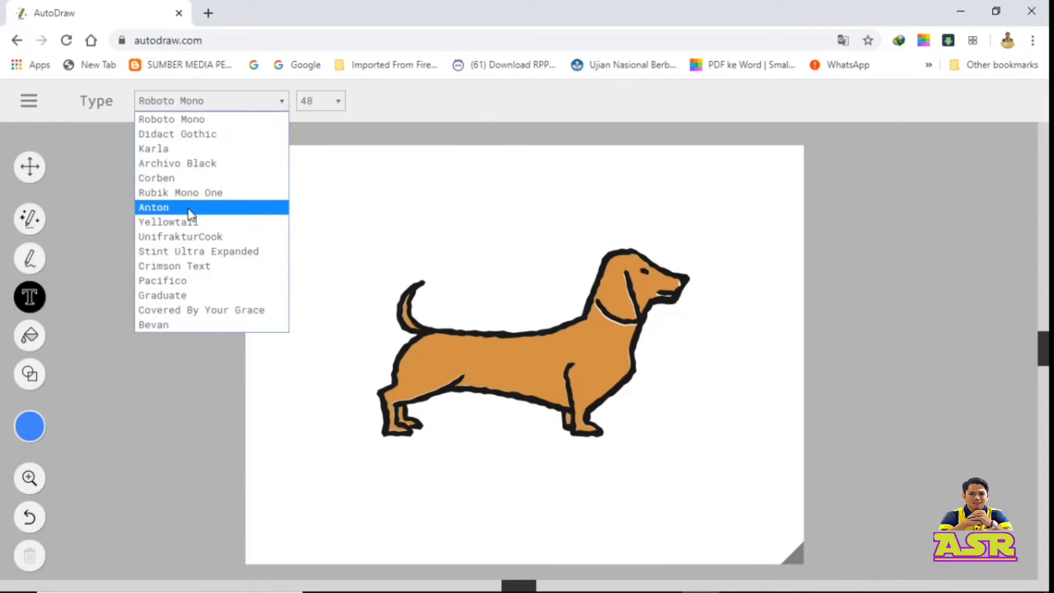
{"action": "left_click", "coordinate": [174, 310]}
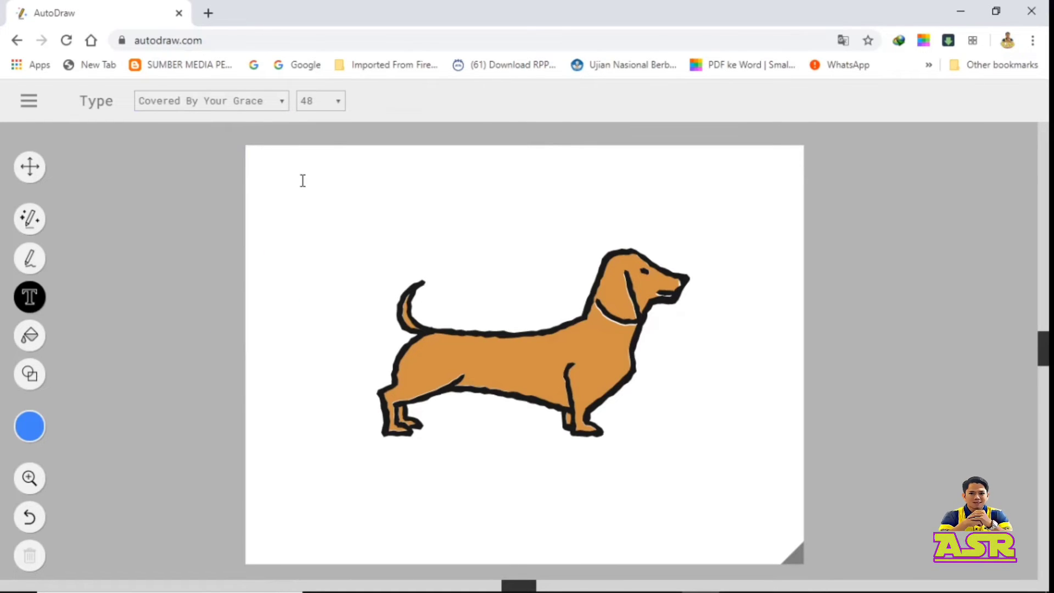
{"action": "left_click", "coordinate": [468, 191]}
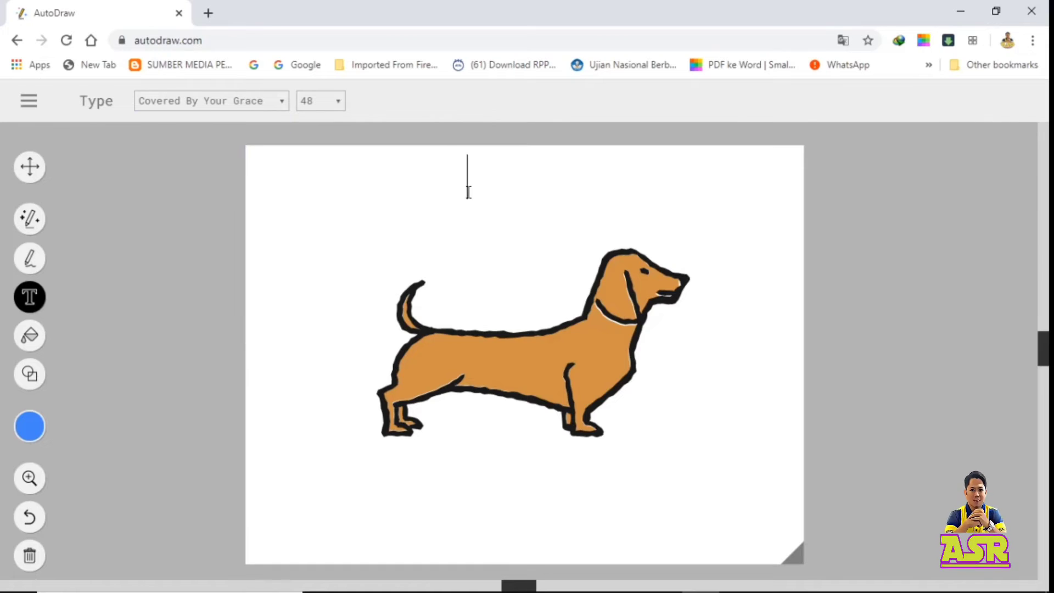
{"action": "type", "text": "a"}
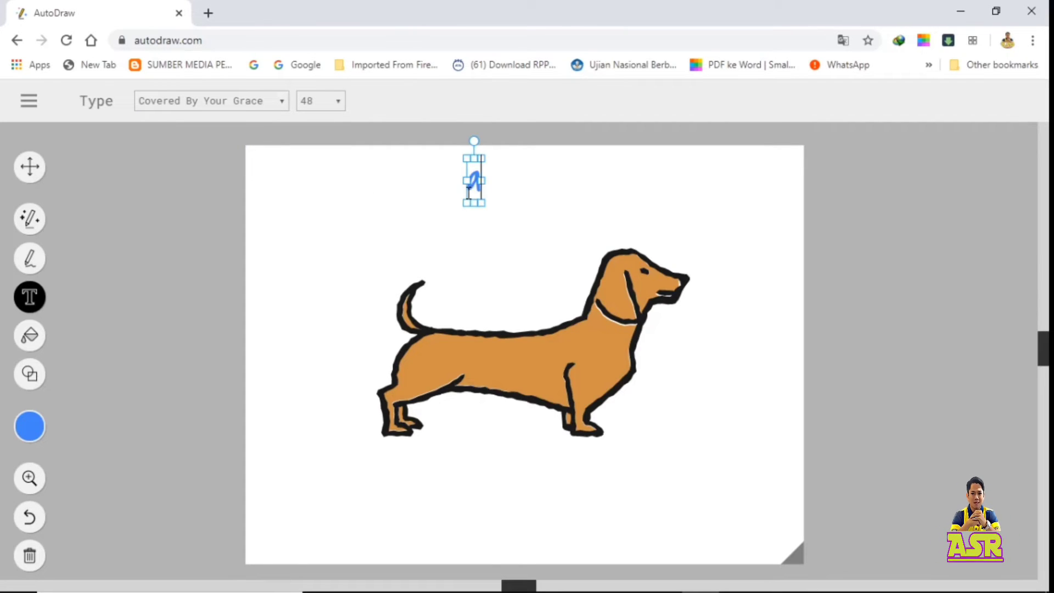
{"action": "type", "text": "njing"}
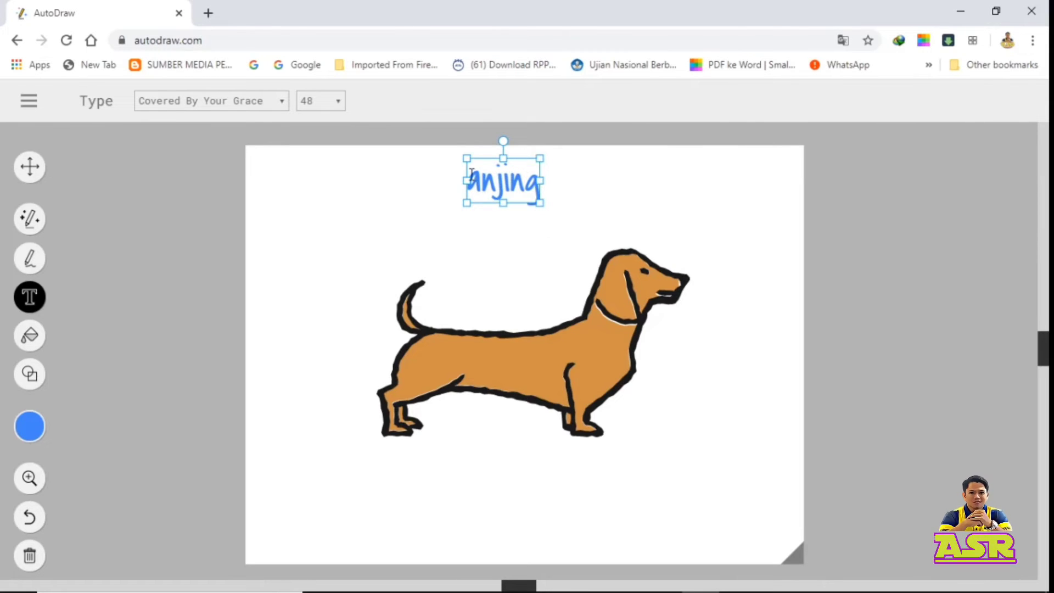
{"action": "left_click_drag", "start_coordinate": [467, 180], "coordinate": [538, 181]}
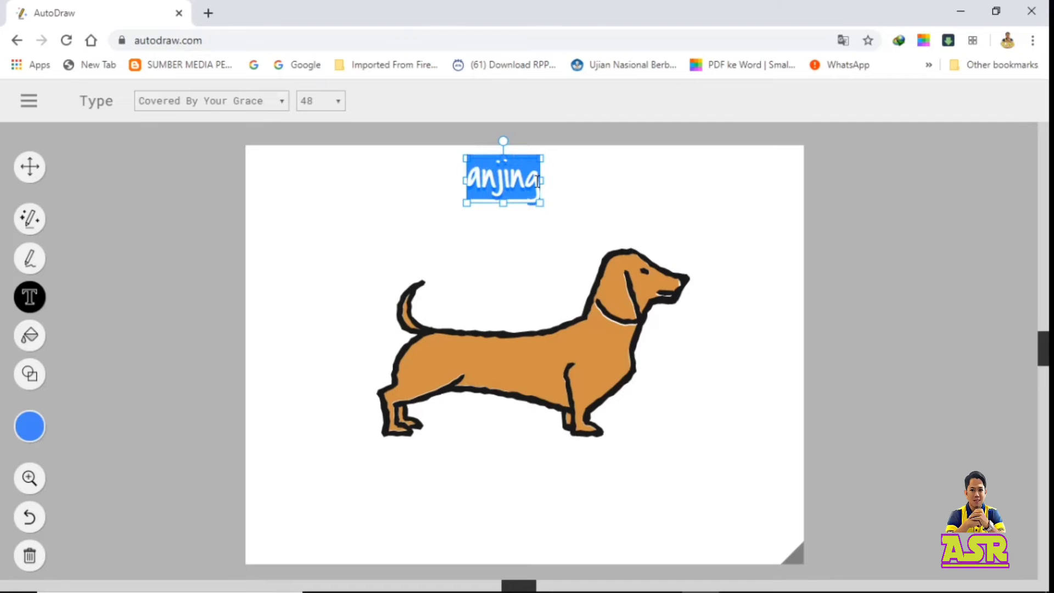
{"action": "type", "text": "An"}
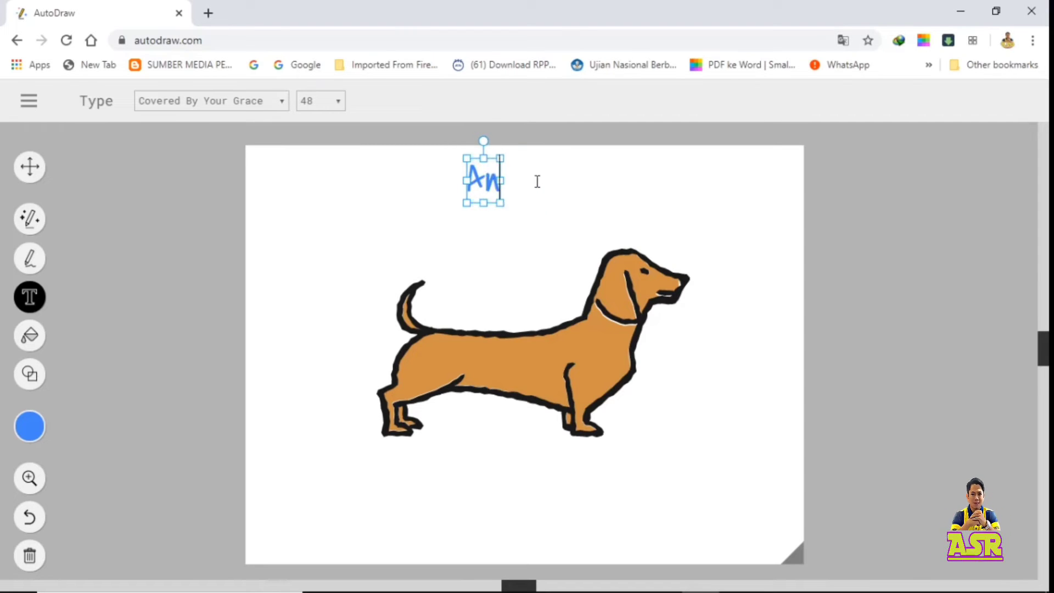
{"action": "type", "text": "jing"}
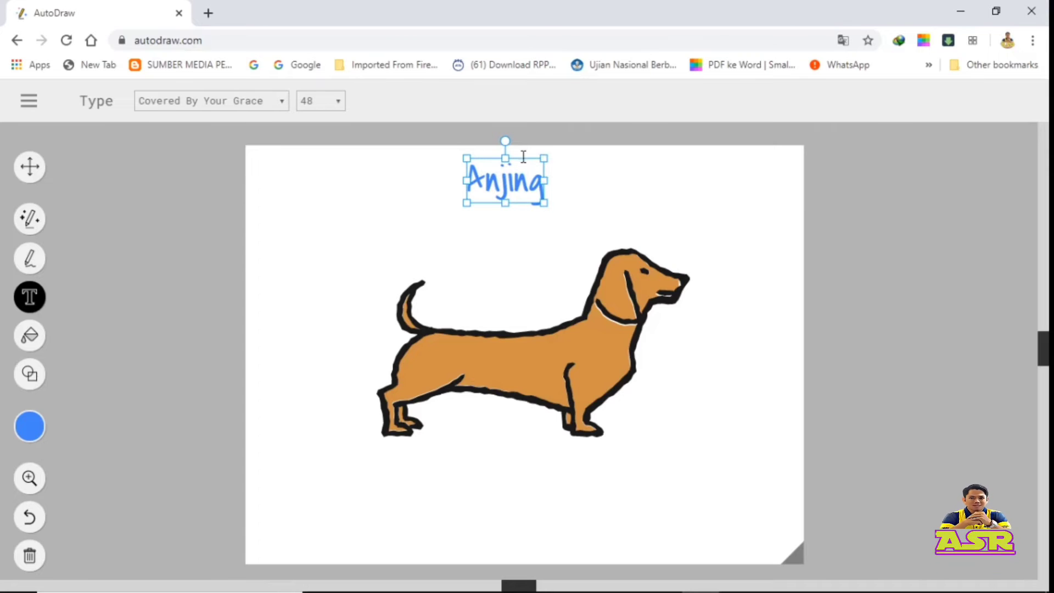
Set the "Anjing" text size to 60 and move the text down to just above the dog's back.
{"action": "left_click", "coordinate": [337, 102]}
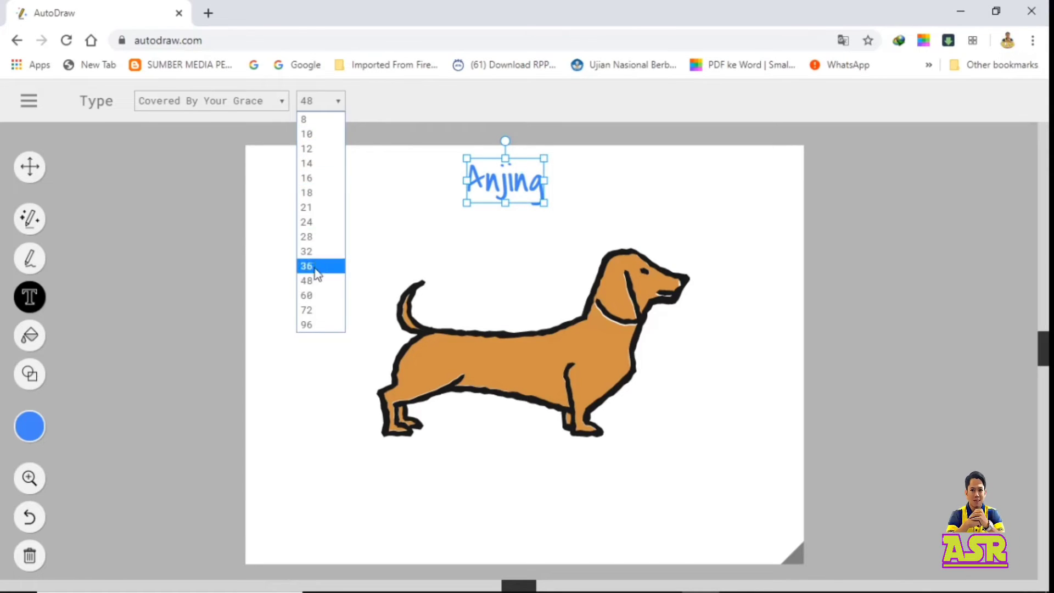
{"action": "left_click", "coordinate": [316, 296]}
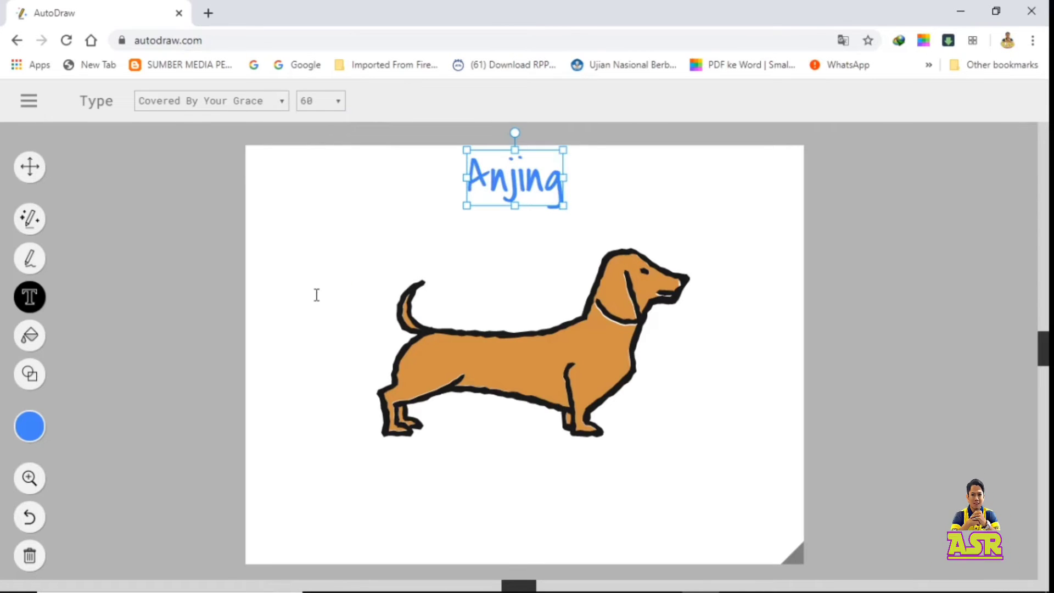
{"action": "left_click", "coordinate": [424, 216]}
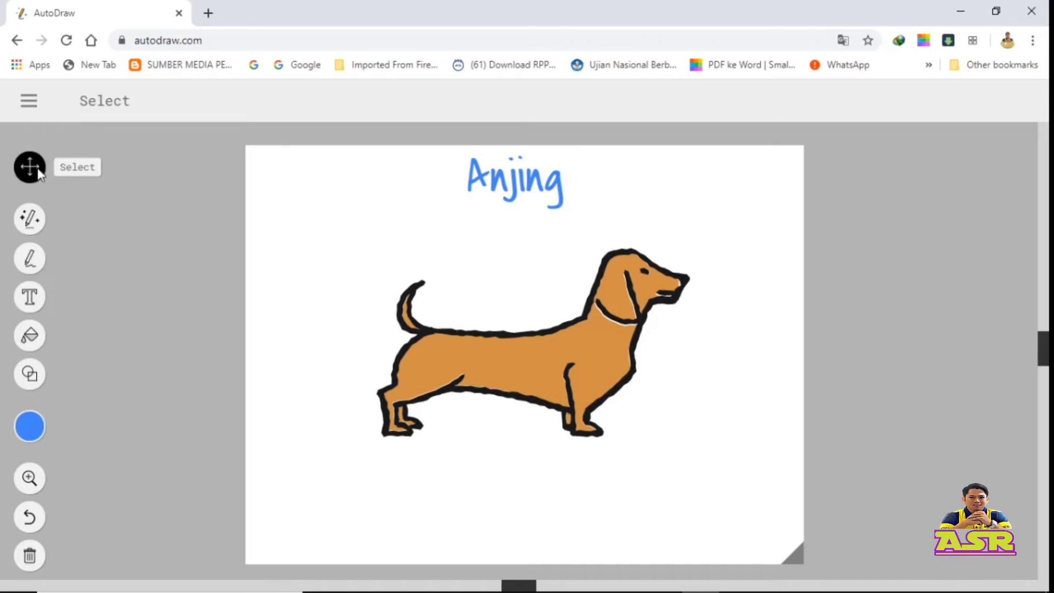
{"action": "left_click", "coordinate": [522, 181]}
{"action": "left_click_drag", "start_coordinate": [522, 182], "coordinate": [522, 264]}
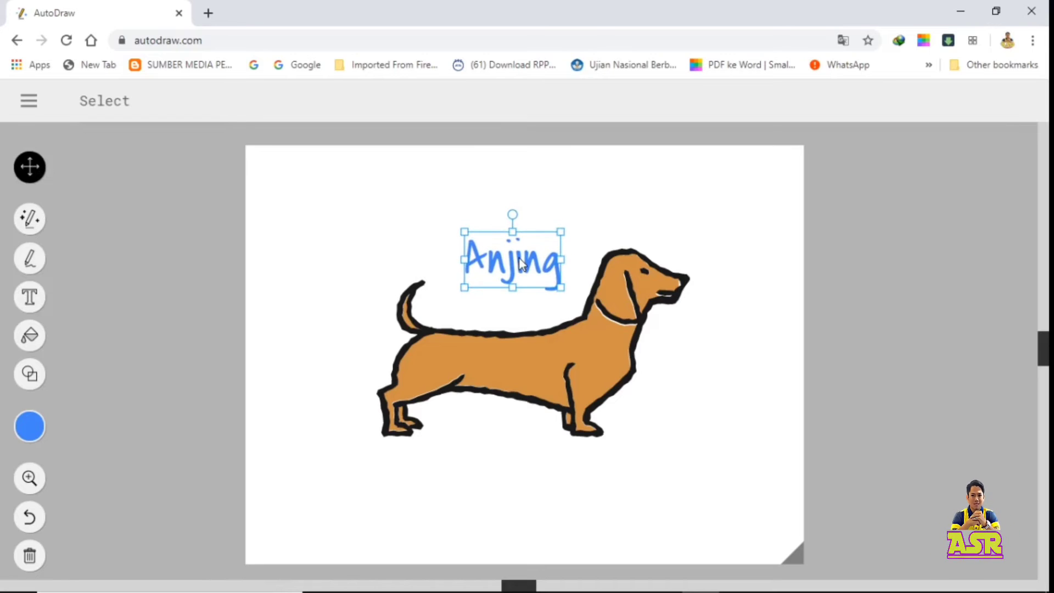
{"action": "left_click", "coordinate": [661, 204]}
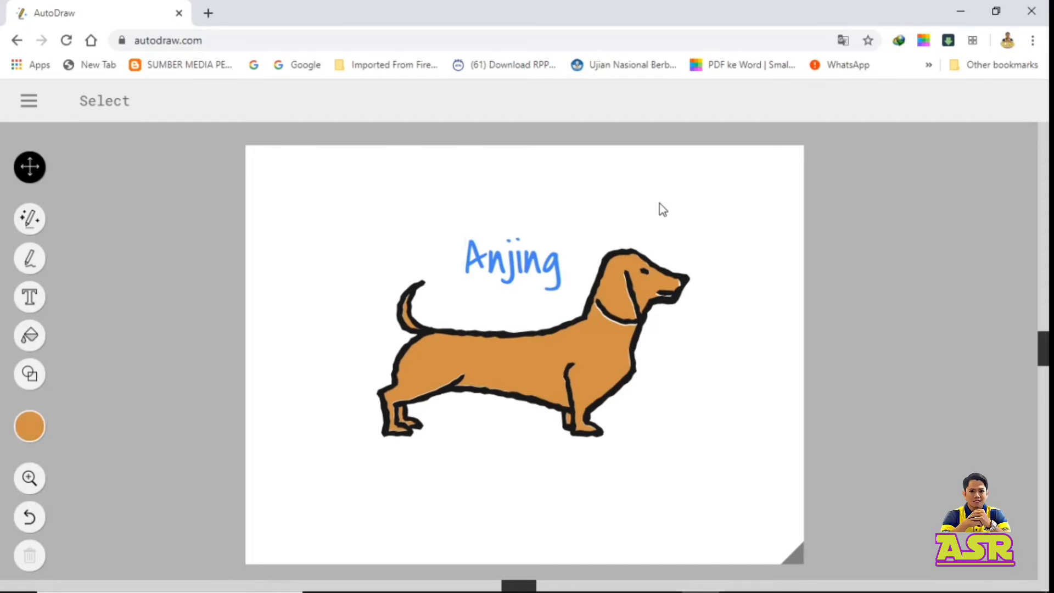
Move the dog toward the canvas's upper left and reposition the "Anjing" text above its back.
{"action": "mouse_move", "coordinate": [526, 361]}
{"action": "left_mouse_down"}
{"action": "mouse_move", "coordinate": [471, 353]}
{"action": "mouse_move", "coordinate": [456, 371]}
{"action": "mouse_move", "coordinate": [440, 370]}
{"action": "mouse_move", "coordinate": [421, 324]}
{"action": "mouse_move", "coordinate": [449, 311]}
{"action": "left_mouse_up"}
{"action": "left_click", "coordinate": [521, 262]}
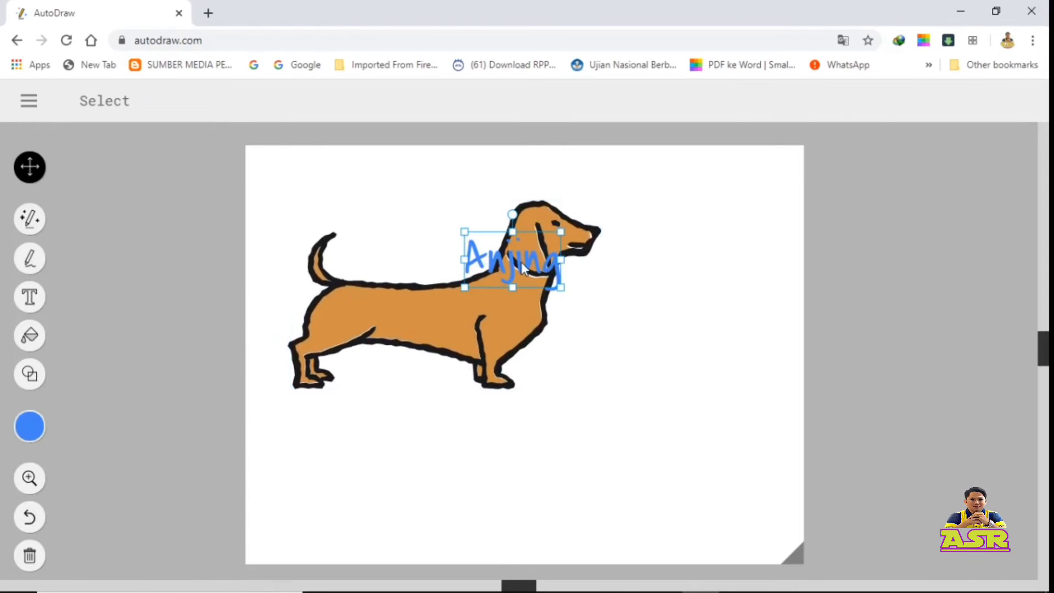
{"action": "left_click_drag", "start_coordinate": [521, 262], "coordinate": [434, 213]}
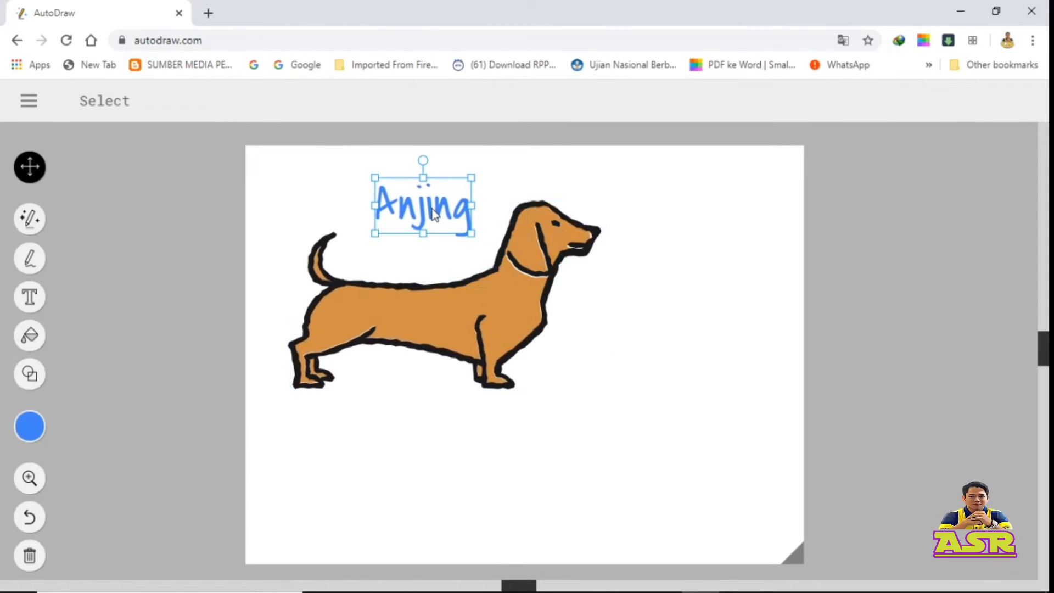
{"action": "left_click", "coordinate": [655, 268]}
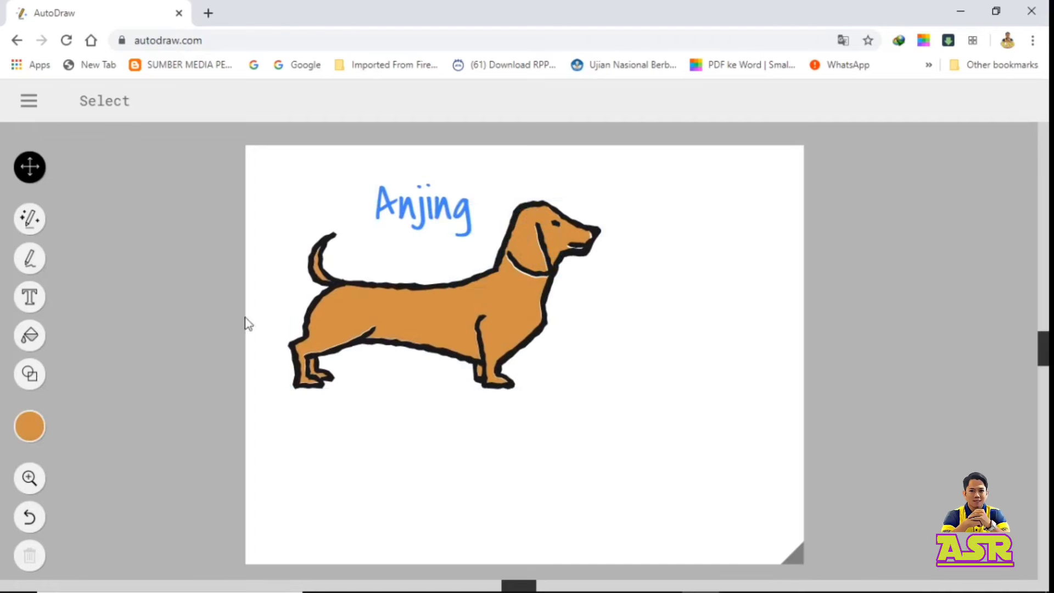
Sketch a rough car with two wheels below the dog using AutoDraw and replace it with the side-view sedan suggestion.
{"action": "left_click", "coordinate": [32, 222]}
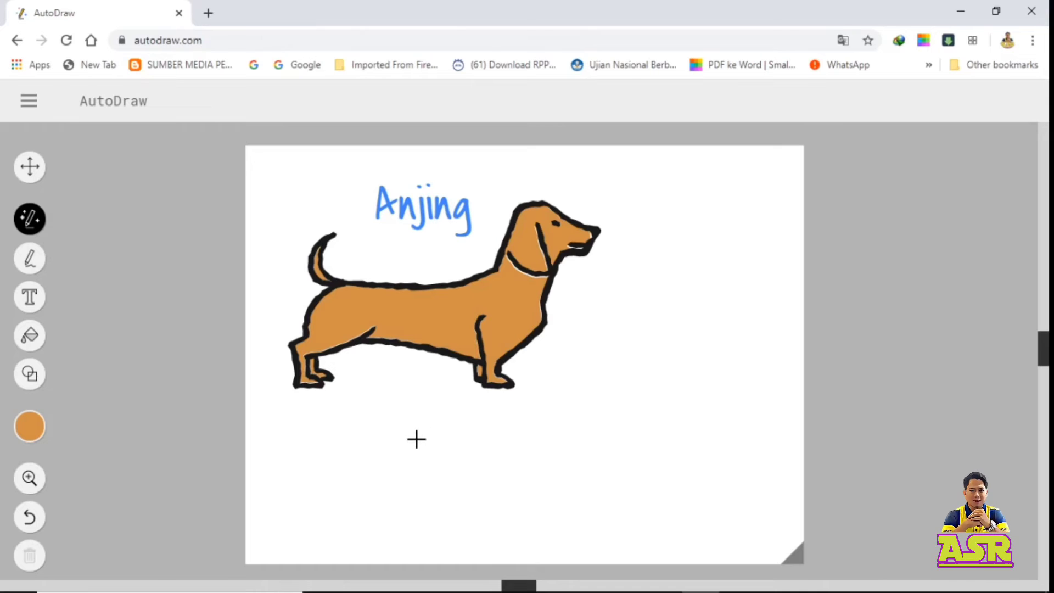
{"action": "mouse_move", "coordinate": [416, 439]}
{"action": "left_mouse_down"}
{"action": "mouse_move", "coordinate": [545, 444]}
{"action": "mouse_move", "coordinate": [582, 476]}
{"action": "mouse_move", "coordinate": [647, 482]}
{"action": "mouse_move", "coordinate": [647, 516]}
{"action": "mouse_move", "coordinate": [544, 501]}
{"action": "mouse_move", "coordinate": [533, 520]}
{"action": "mouse_move", "coordinate": [553, 538]}
{"action": "mouse_move", "coordinate": [544, 501]}
{"action": "mouse_move", "coordinate": [438, 489]}
{"action": "mouse_move", "coordinate": [443, 522]}
{"action": "mouse_move", "coordinate": [461, 527]}
{"action": "mouse_move", "coordinate": [447, 491]}
{"action": "left_mouse_up"}
{"action": "left_click_drag", "start_coordinate": [441, 489], "coordinate": [401, 484]}
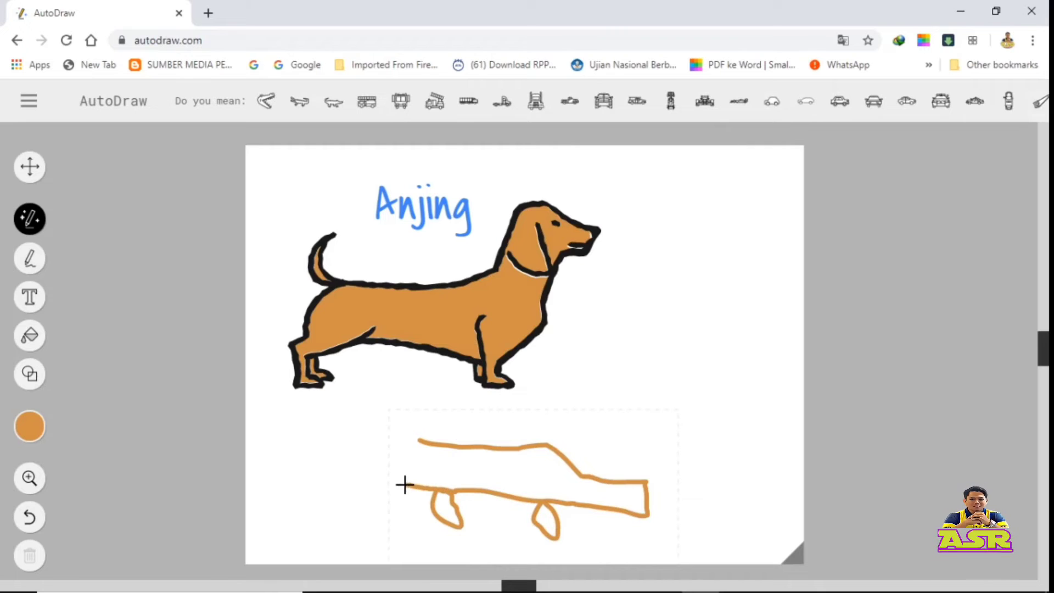
{"action": "left_click_drag", "start_coordinate": [416, 438], "coordinate": [401, 485]}
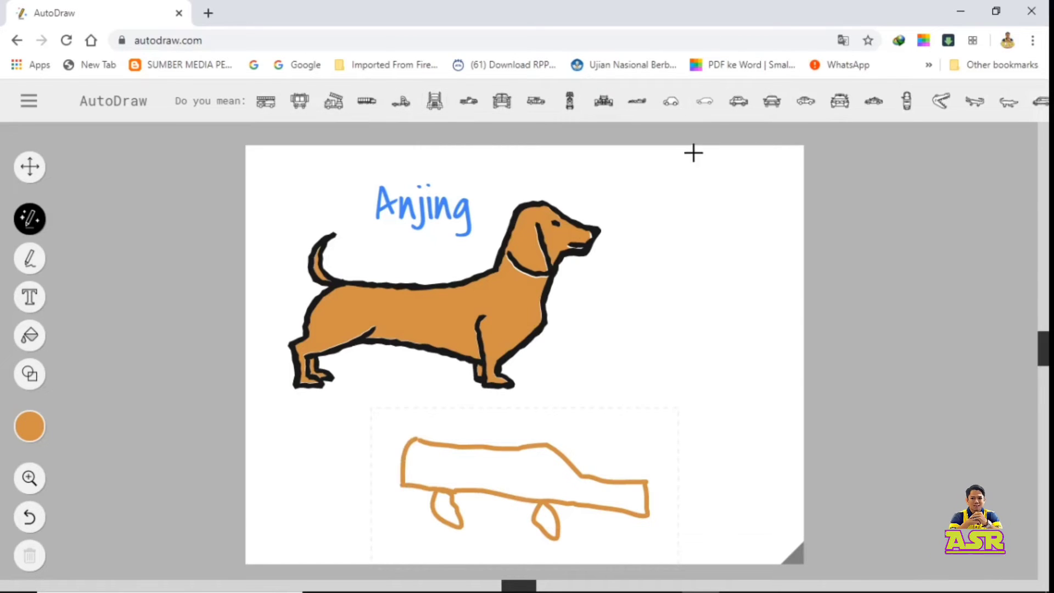
{"action": "left_click", "coordinate": [740, 102]}
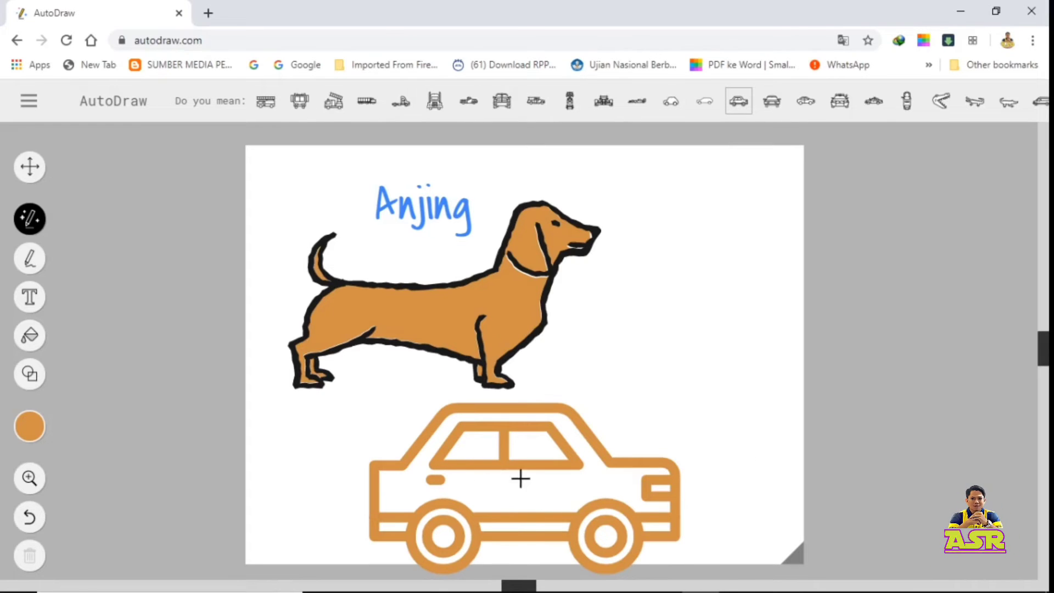
Shrink the car to about two-thirds of its size and place it below and to the right of the dog.
{"action": "left_click", "coordinate": [30, 166]}
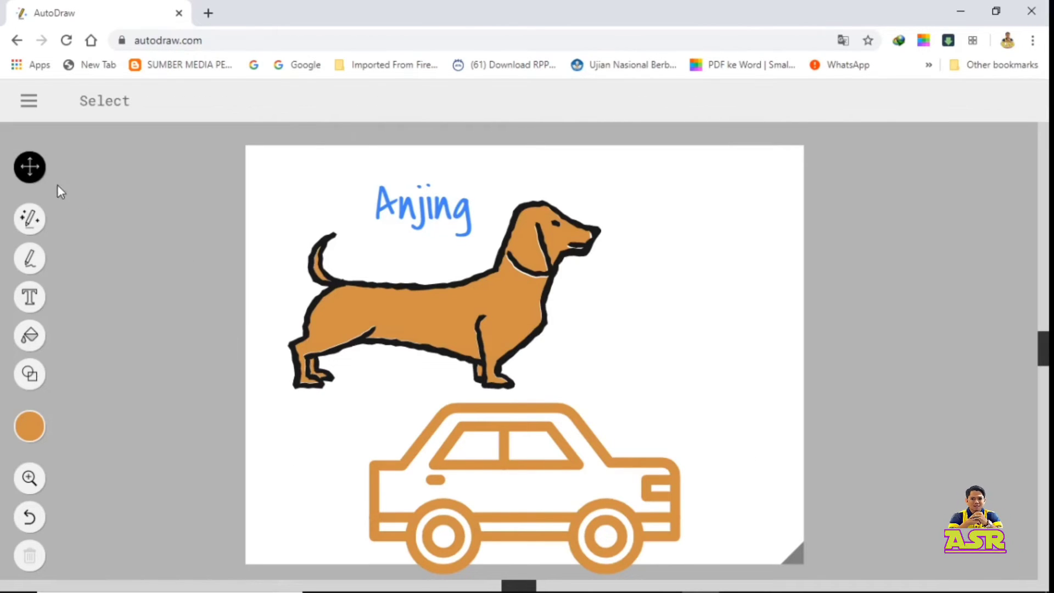
{"action": "left_click", "coordinate": [546, 477]}
{"action": "left_click_drag", "start_coordinate": [546, 476], "coordinate": [640, 437]}
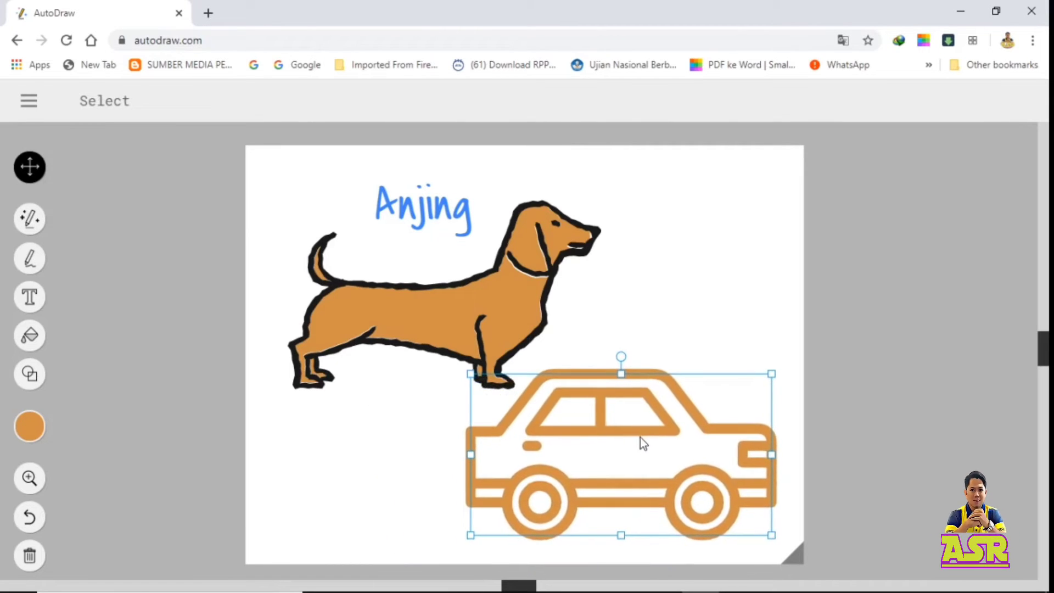
{"action": "left_click_drag", "start_coordinate": [465, 535], "coordinate": [551, 495]}
{"action": "left_click_drag", "start_coordinate": [644, 442], "coordinate": [670, 419]}
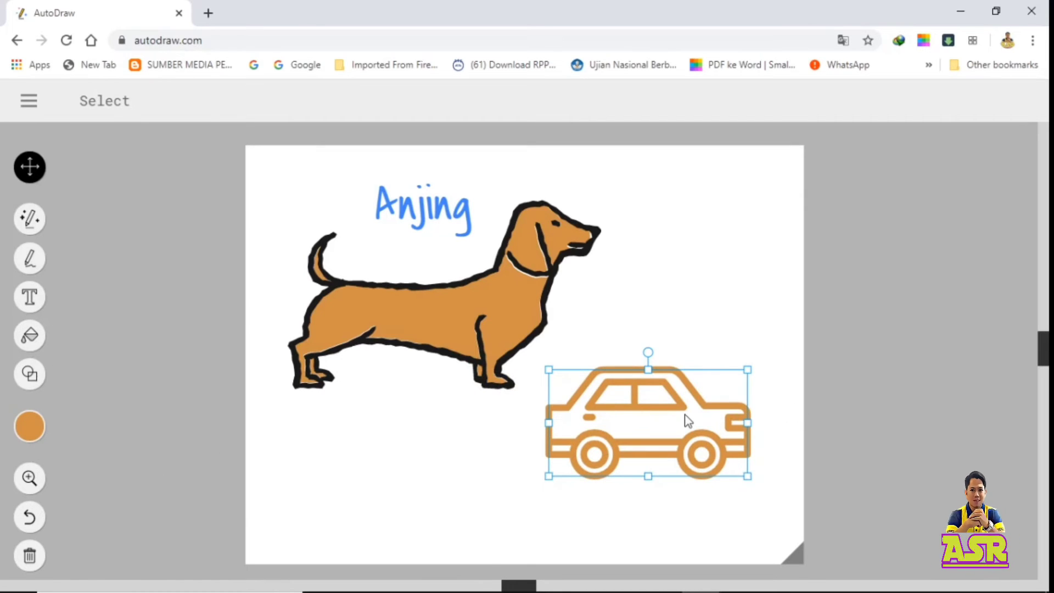
Recolor the car's outline dark brown and fill the centers of both wheels with yellow.
{"action": "left_click", "coordinate": [29, 428]}
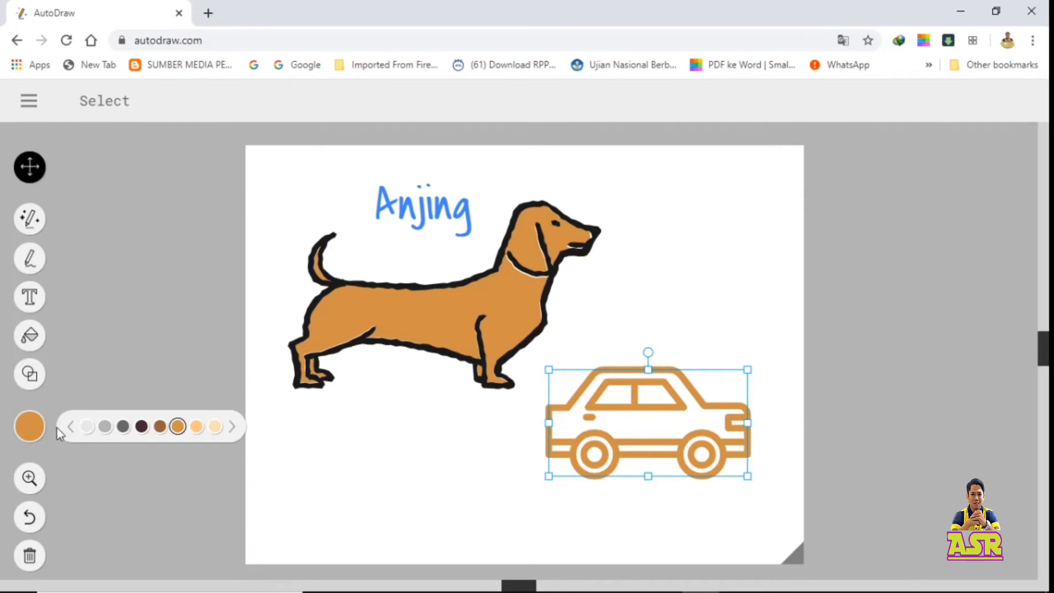
{"action": "left_click", "coordinate": [142, 426]}
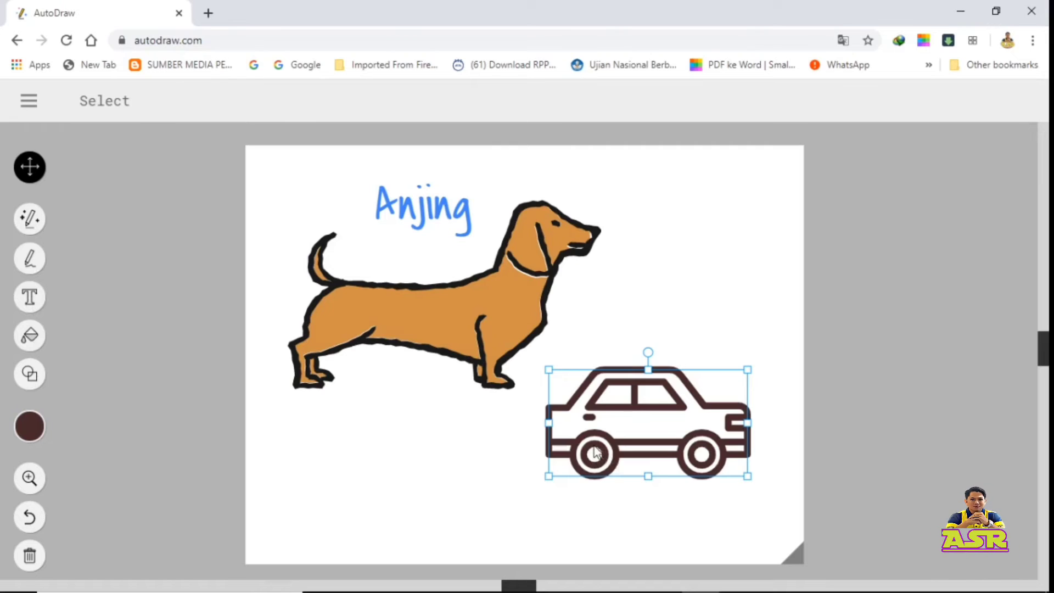
{"action": "left_click", "coordinate": [30, 336]}
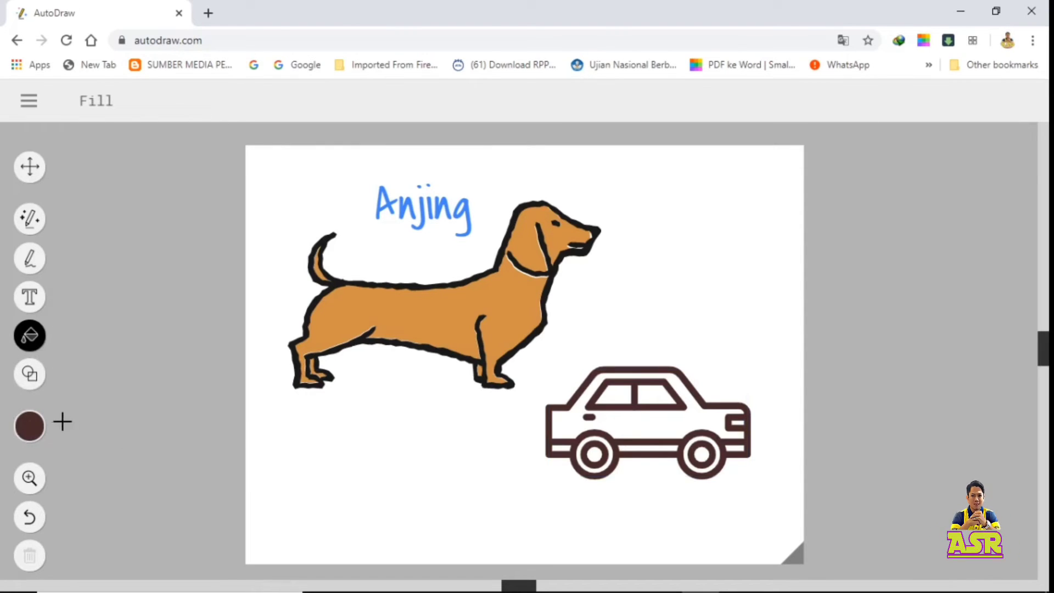
{"action": "mouse_move", "coordinate": [29, 434]}
{"action": "left_click", "coordinate": [231, 428]}
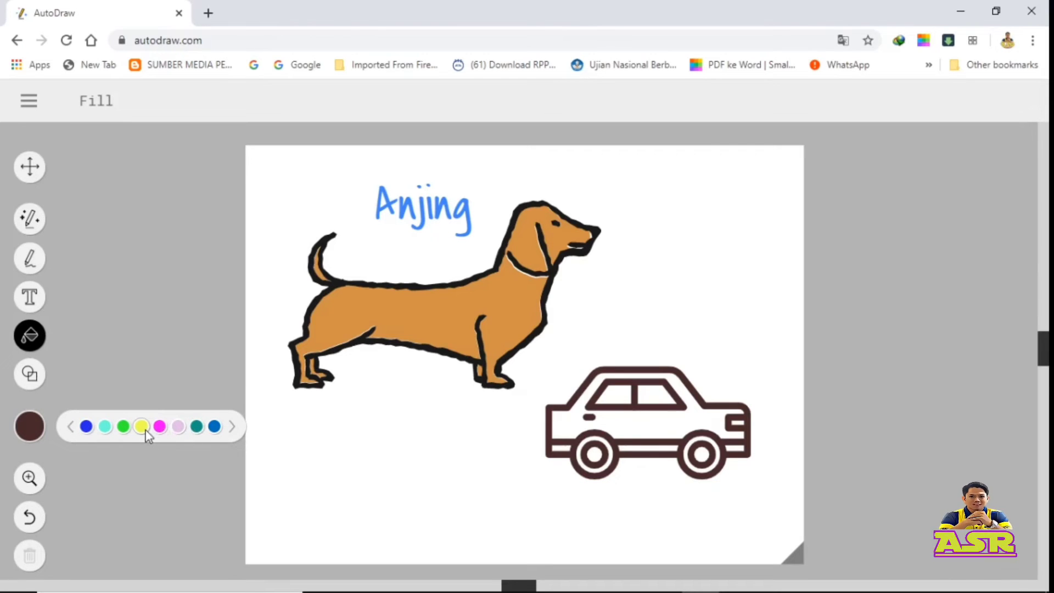
{"action": "left_click", "coordinate": [145, 429]}
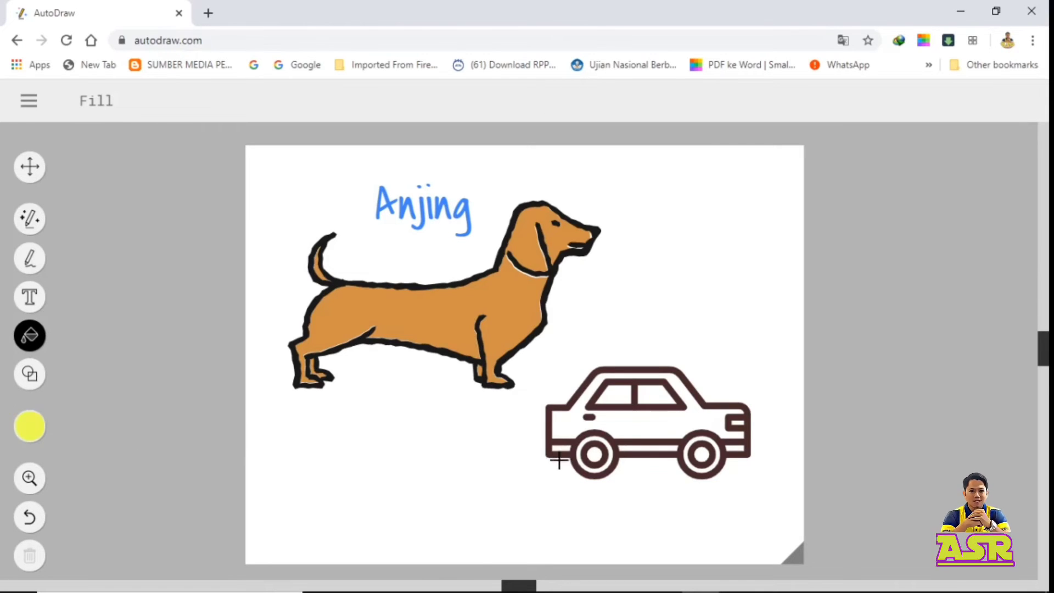
{"action": "left_click", "coordinate": [594, 455]}
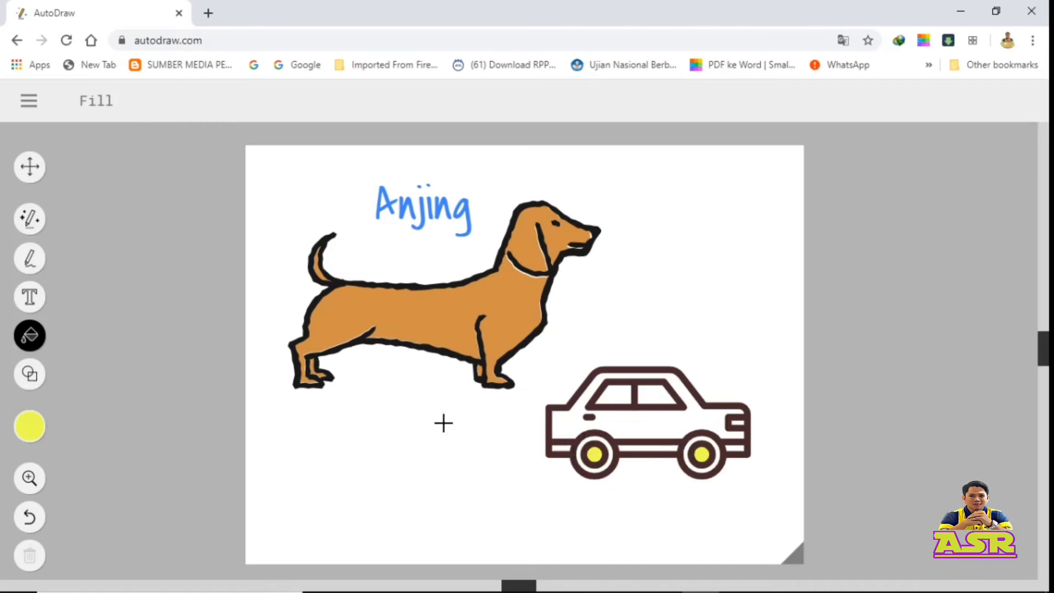
Fill the rings around the yellow centers of both car wheels with bright blue.
{"action": "left_click", "coordinate": [31, 433]}
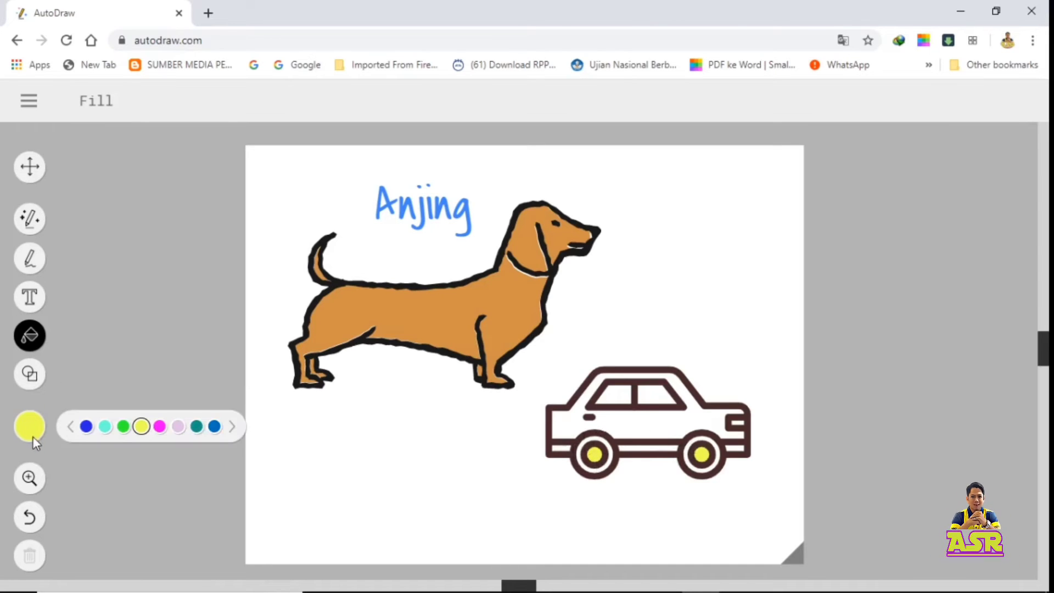
{"action": "left_click", "coordinate": [73, 430]}
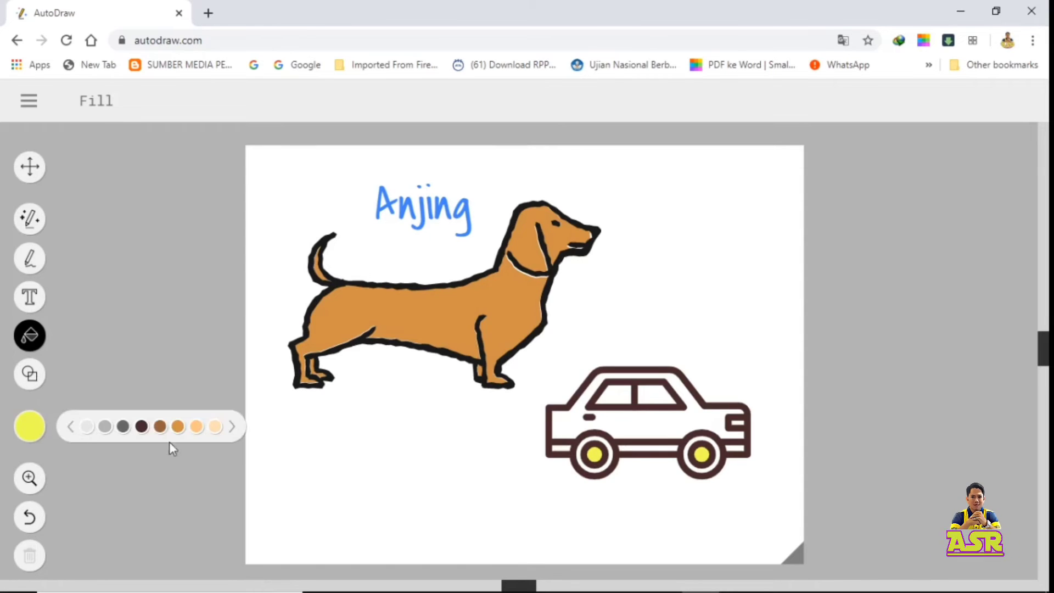
{"action": "left_click", "coordinate": [233, 428]}
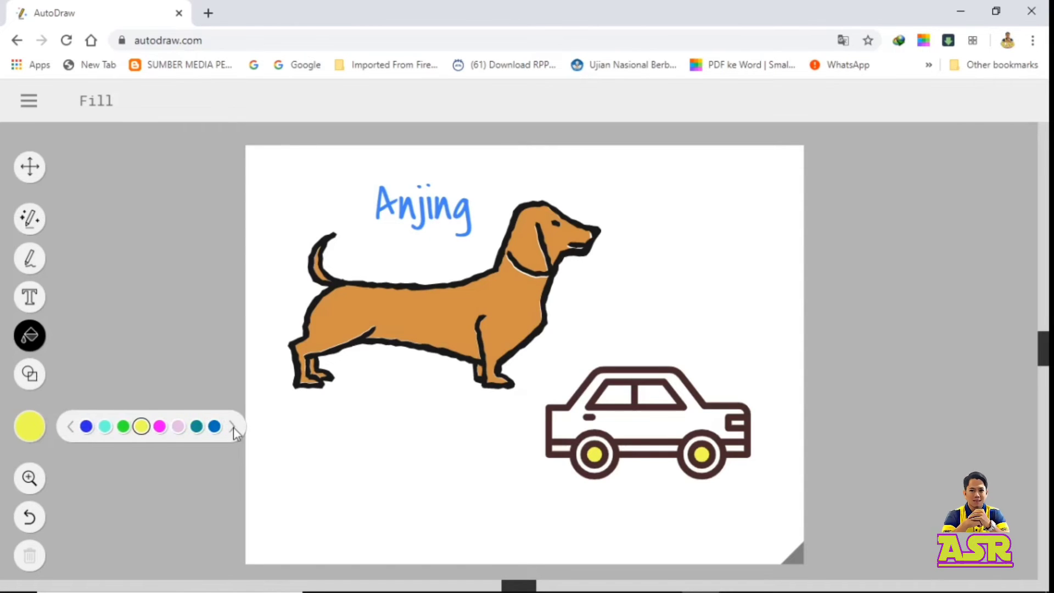
{"action": "left_click", "coordinate": [86, 427]}
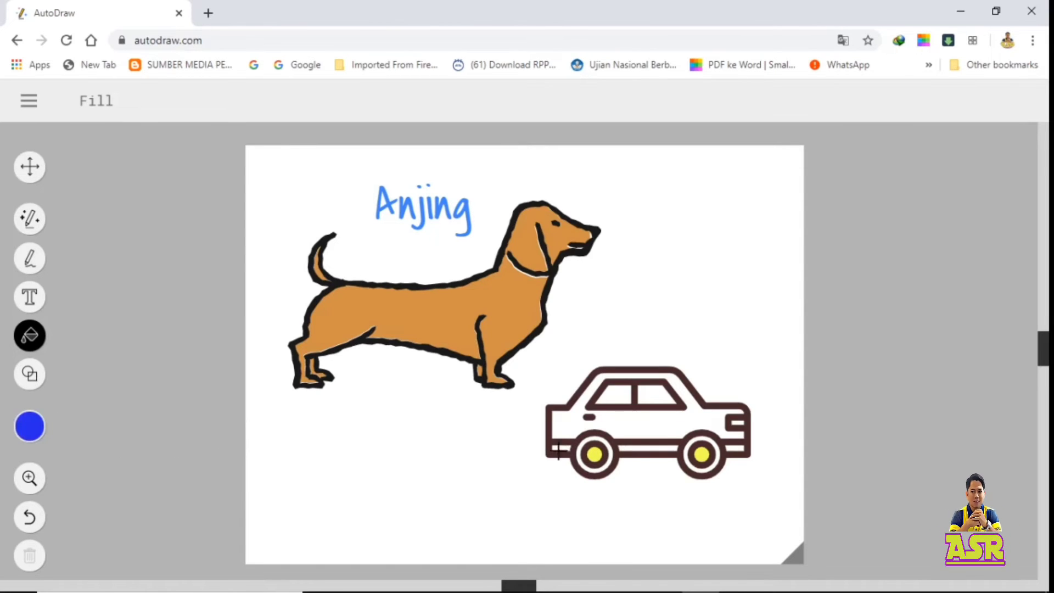
{"action": "left_click", "coordinate": [602, 439]}
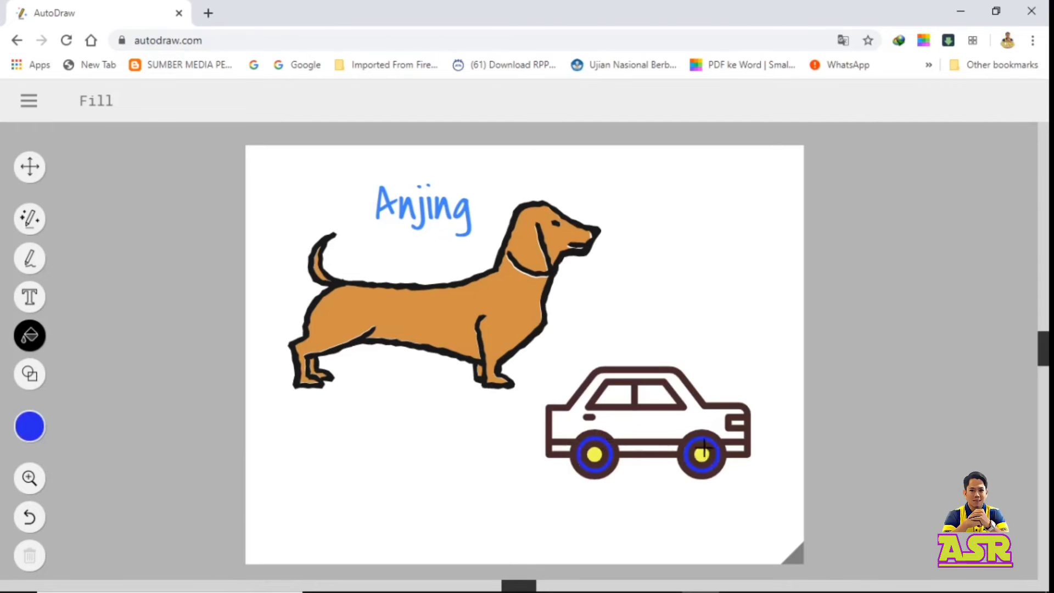
Fill the car's body with the light green color from the swatch set that starts with pink.
{"action": "left_click", "coordinate": [32, 429]}
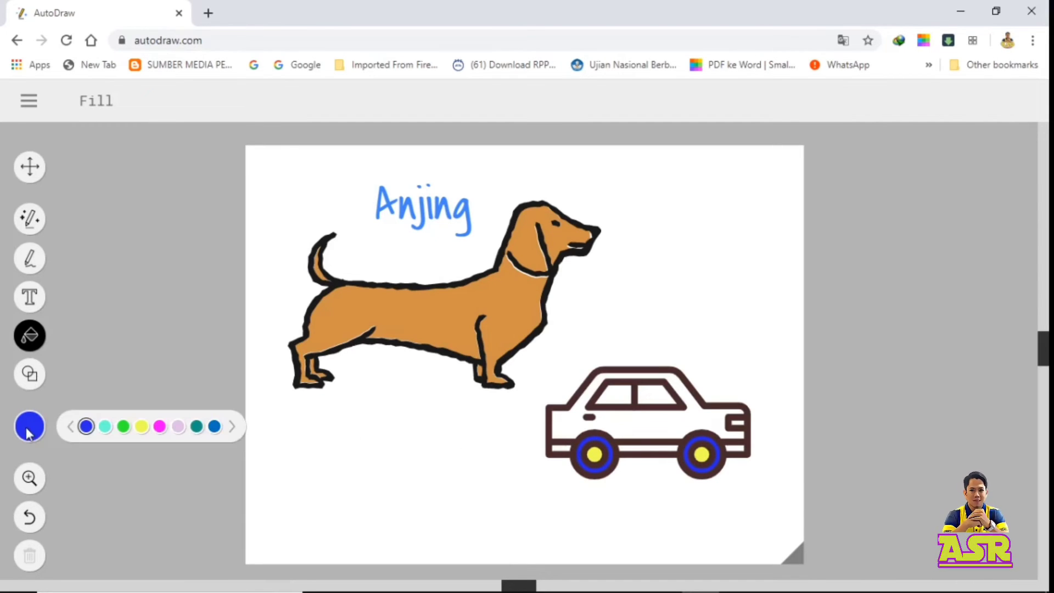
{"action": "left_click", "coordinate": [232, 426]}
{"action": "left_click", "coordinate": [227, 426]}
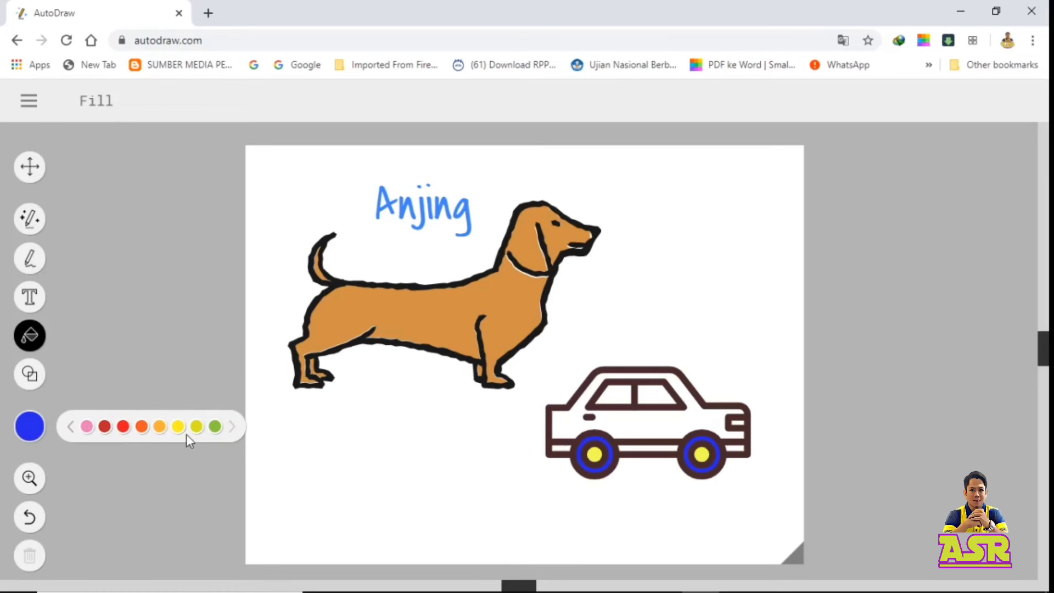
{"action": "left_click", "coordinate": [214, 427]}
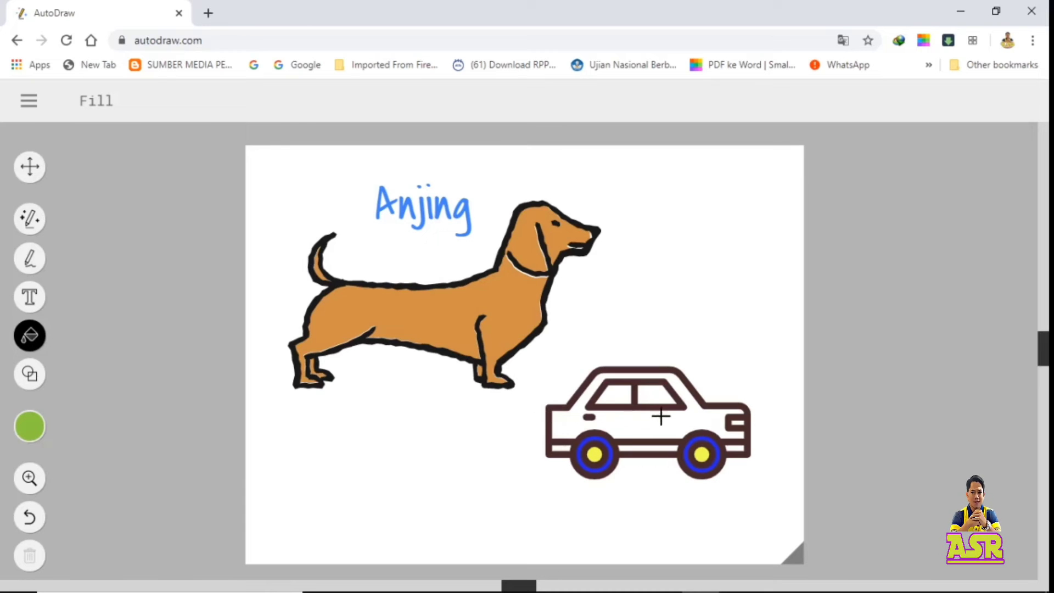
{"action": "left_click", "coordinate": [631, 426]}
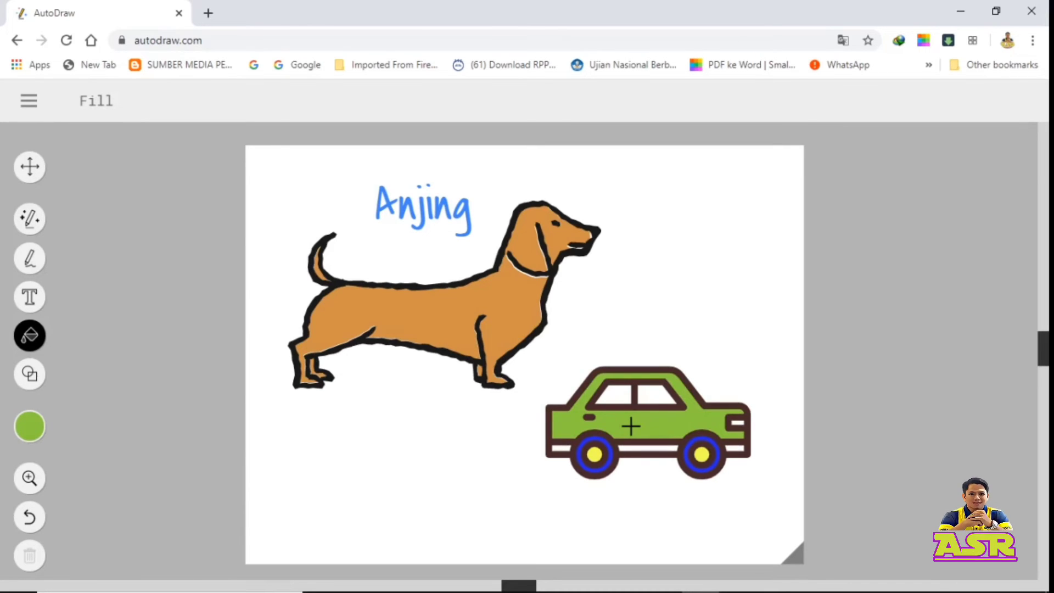
Fill the strip along the car's lower edge, between and beside the wheels, with bright cyan.
{"action": "mouse_move", "coordinate": [47, 423]}
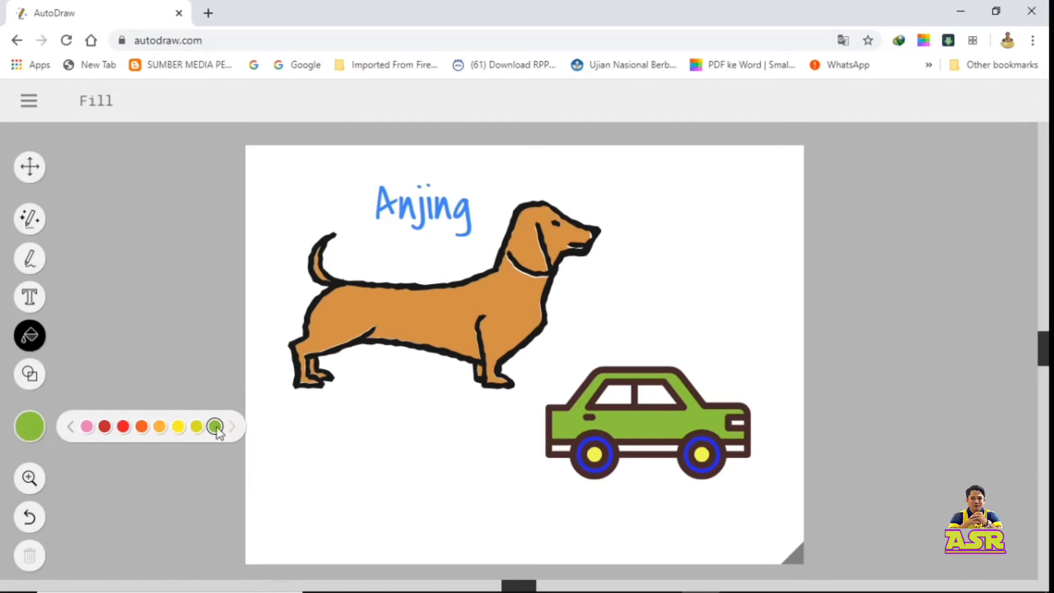
{"action": "left_click", "coordinate": [71, 427]}
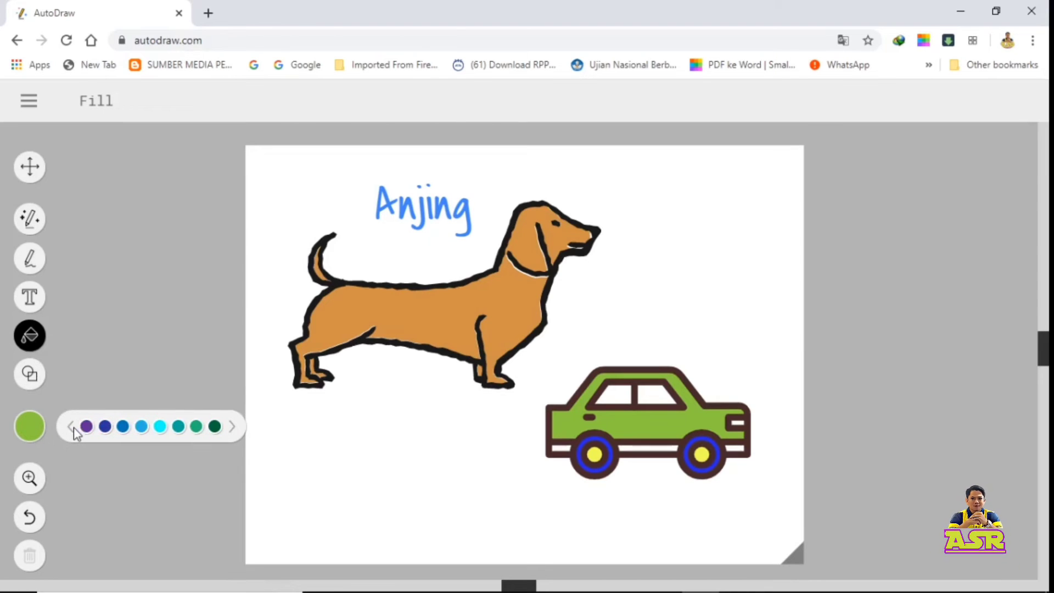
{"action": "left_click", "coordinate": [160, 426]}
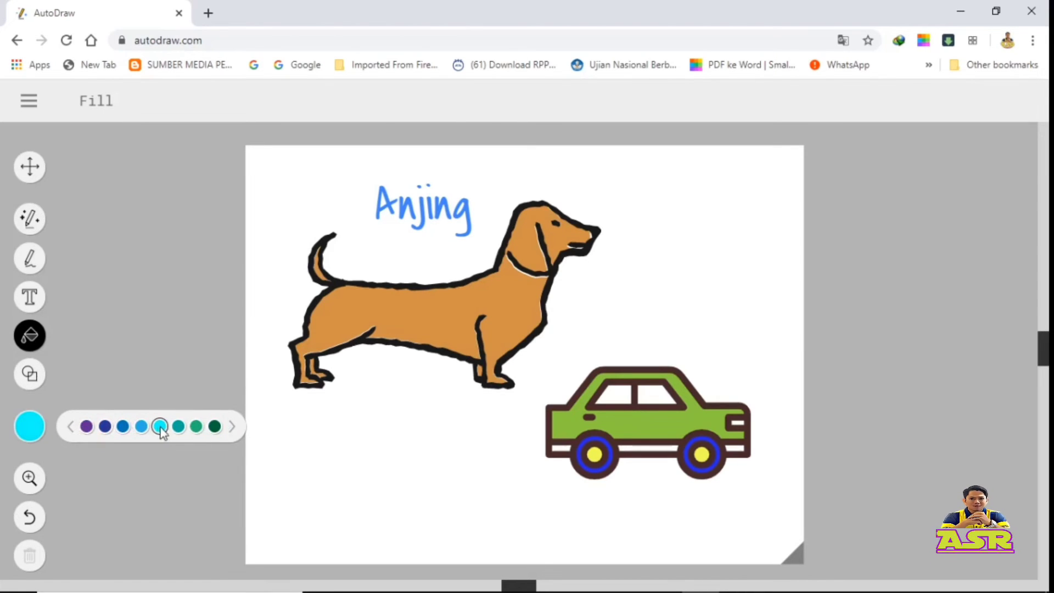
{"action": "left_click", "coordinate": [641, 449]}
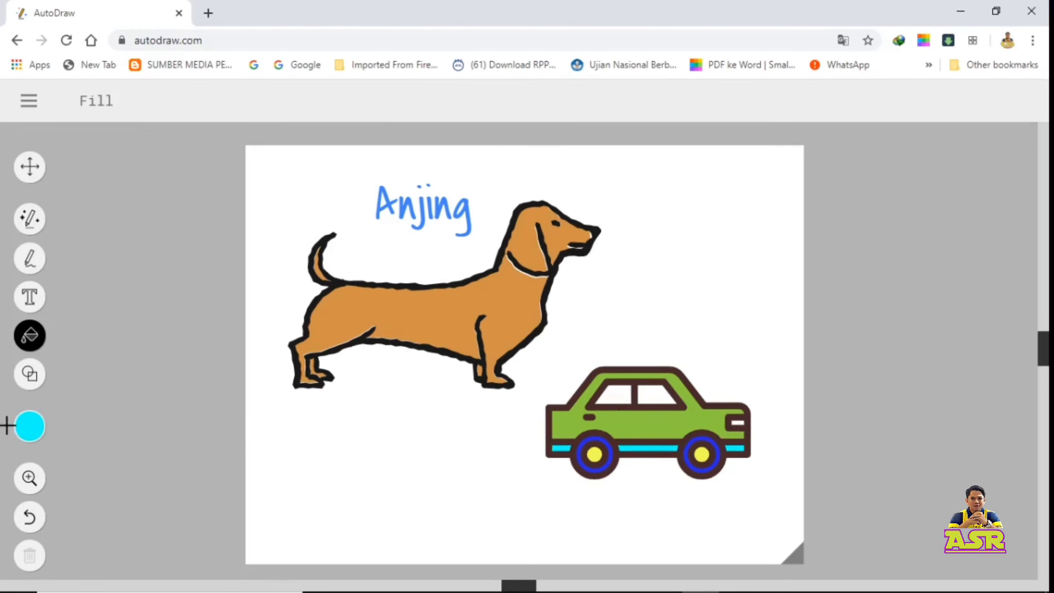
Fill both of the car's side windows with bright red.
{"action": "mouse_move", "coordinate": [30, 427]}
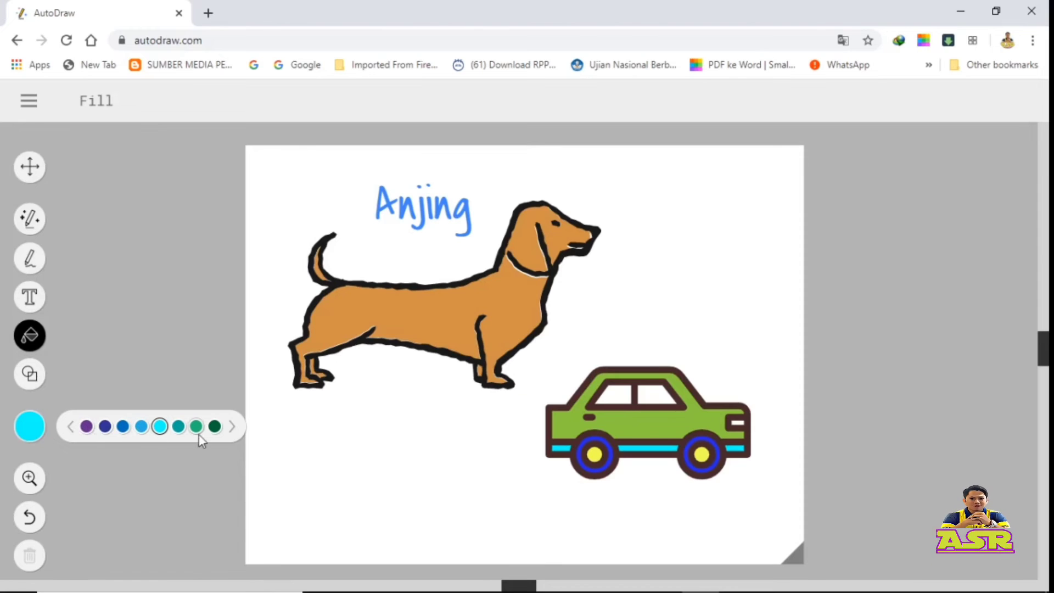
{"action": "left_click", "coordinate": [232, 426]}
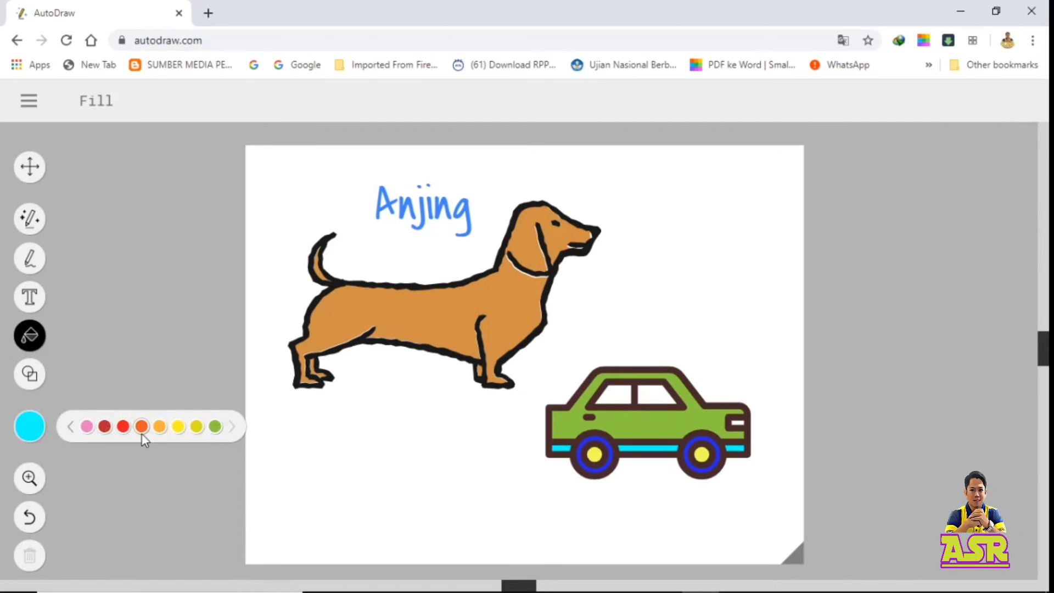
{"action": "left_click", "coordinate": [124, 428]}
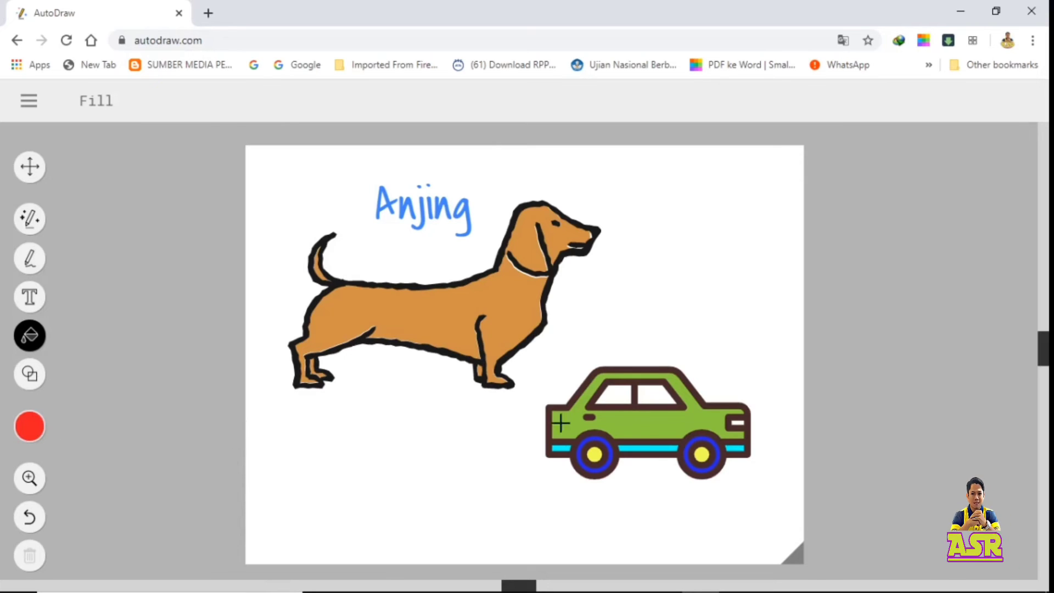
{"action": "left_click", "coordinate": [619, 397]}
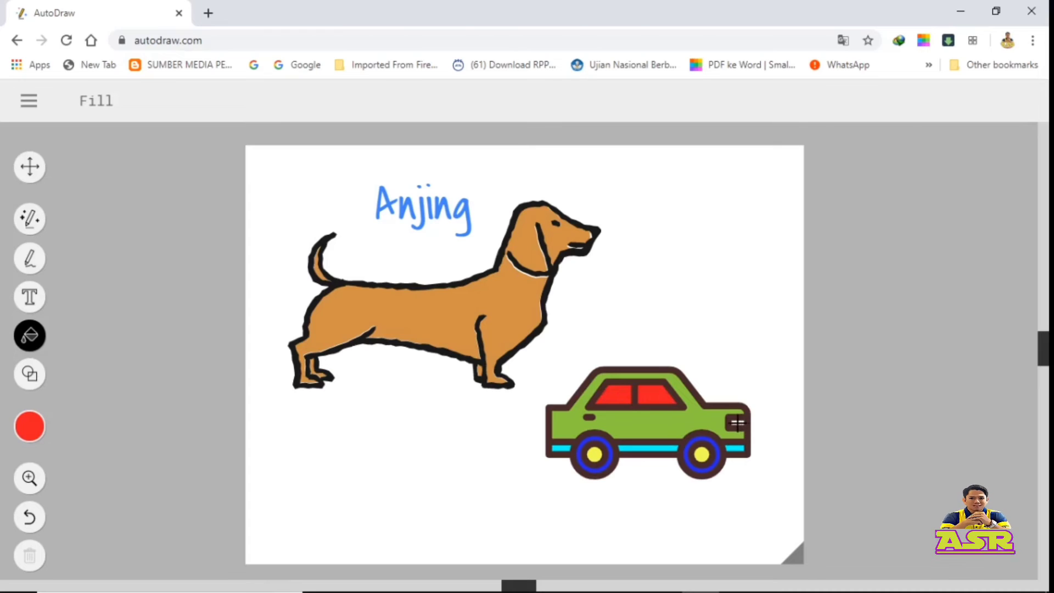
Fill the car's headlight with pink.
{"action": "mouse_move", "coordinate": [43, 440]}
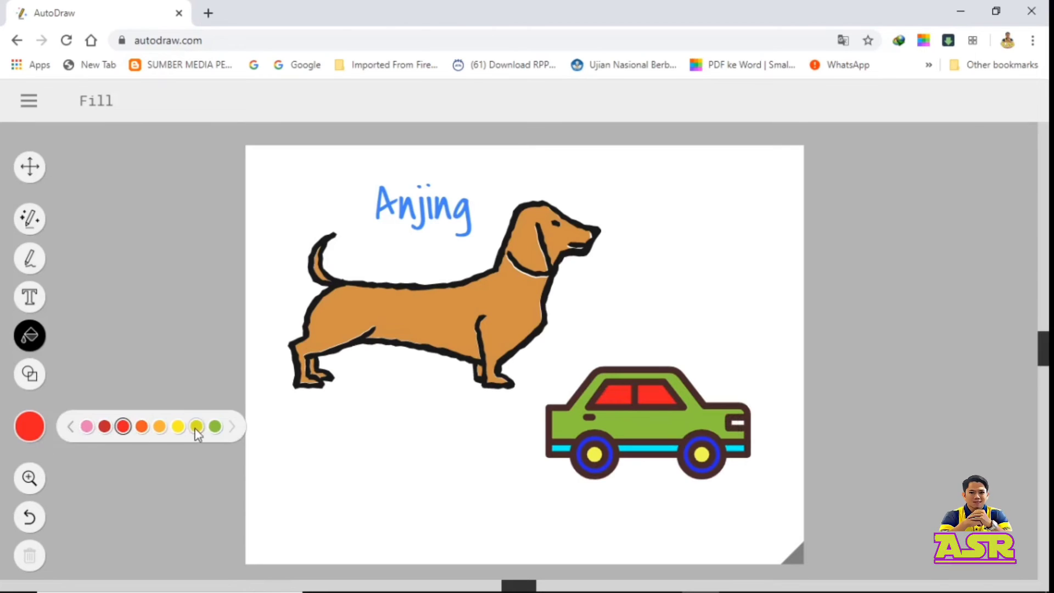
{"action": "left_click", "coordinate": [88, 427]}
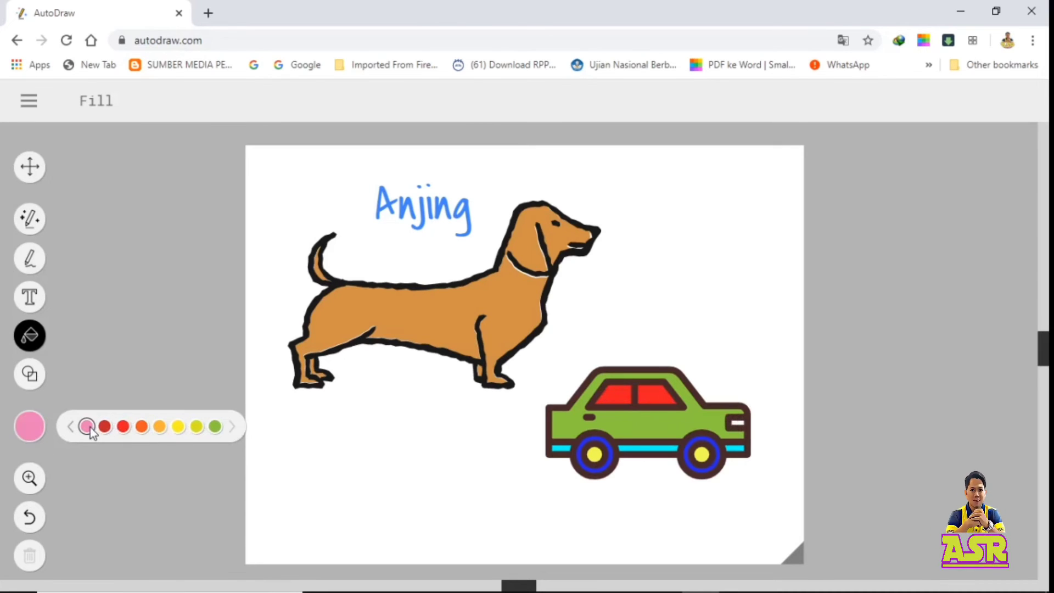
{"action": "left_click", "coordinate": [733, 424]}
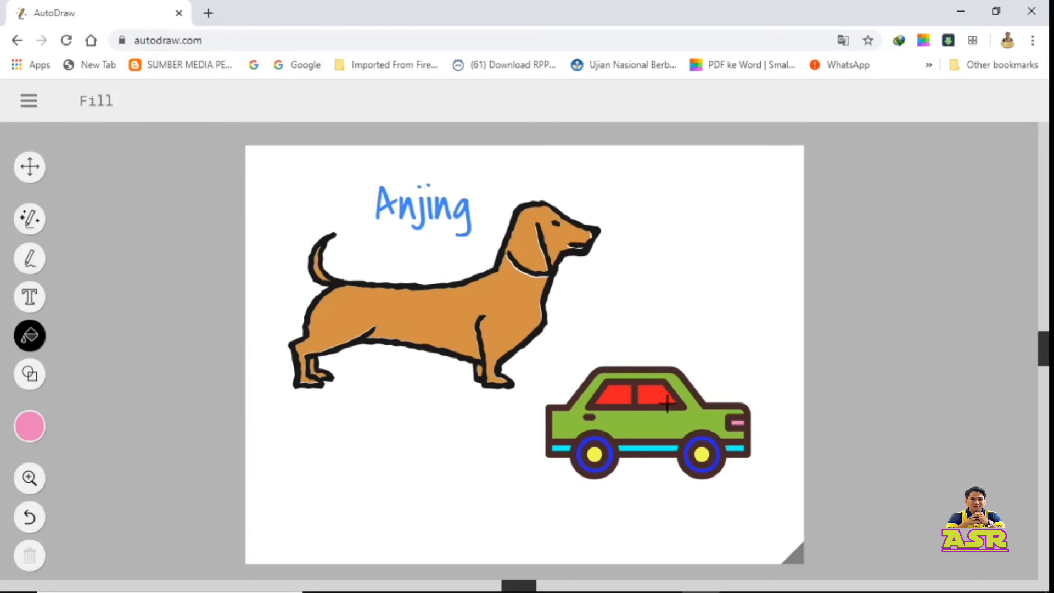
Add the text "Mobil" in the Anton font in the empty area above the car.
{"action": "left_click", "coordinate": [32, 299]}
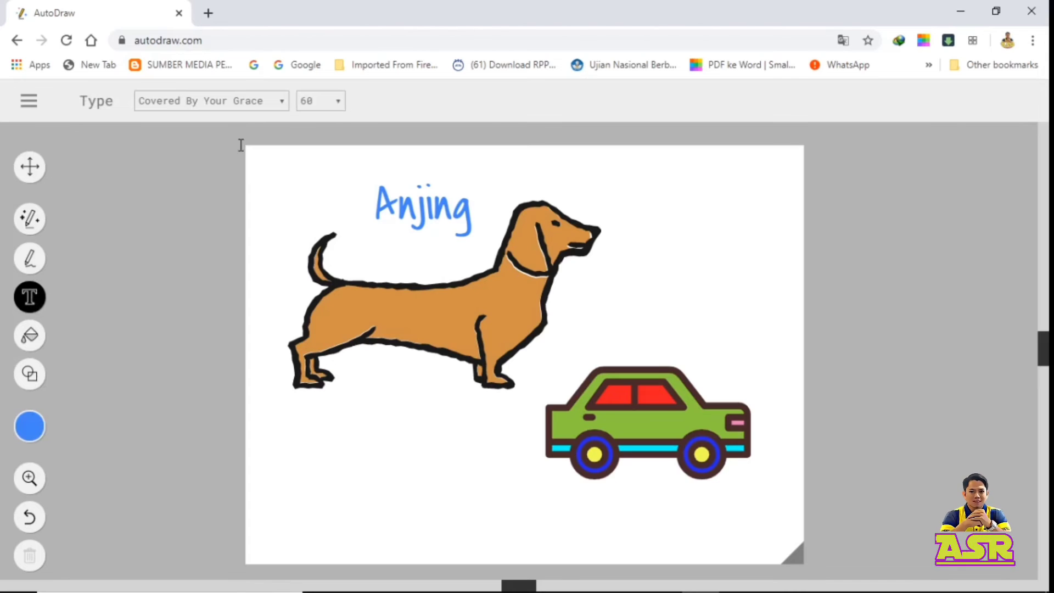
{"action": "left_click", "coordinate": [282, 103]}
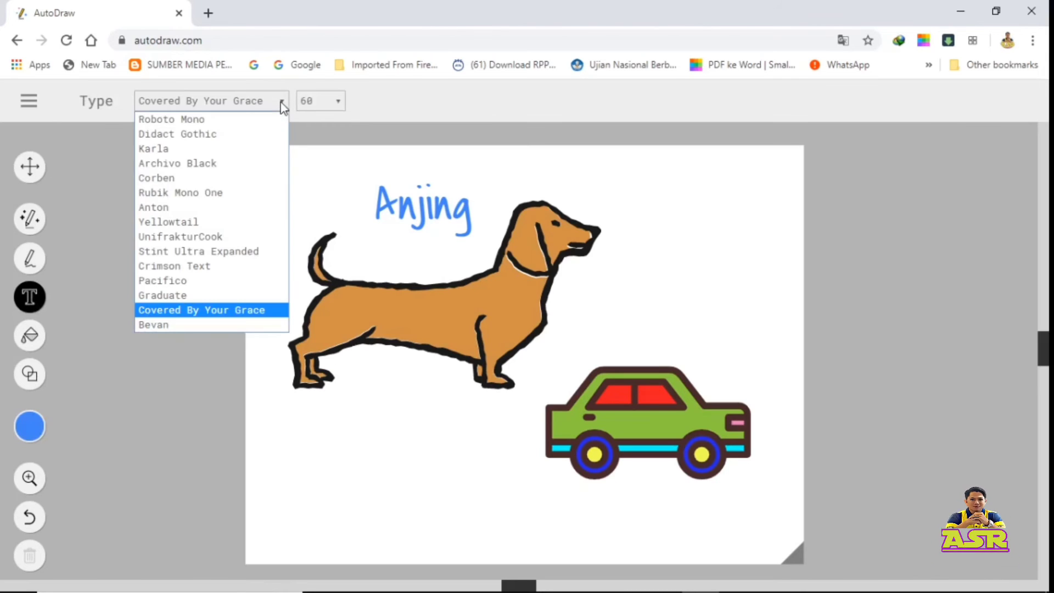
{"action": "left_click", "coordinate": [184, 207]}
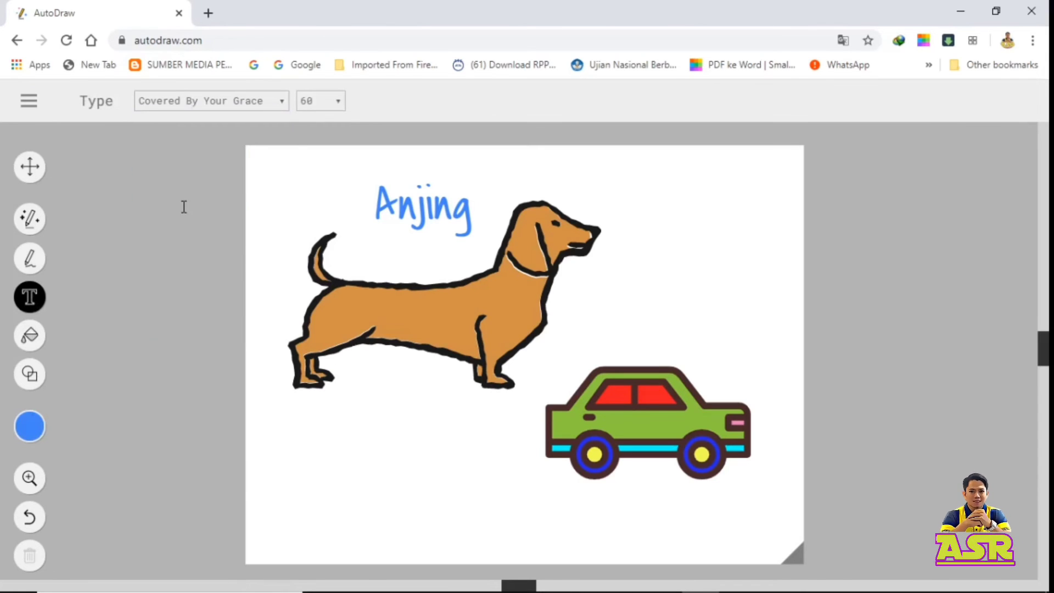
{"action": "left_click", "coordinate": [631, 316]}
{"action": "type", "text": "m"}
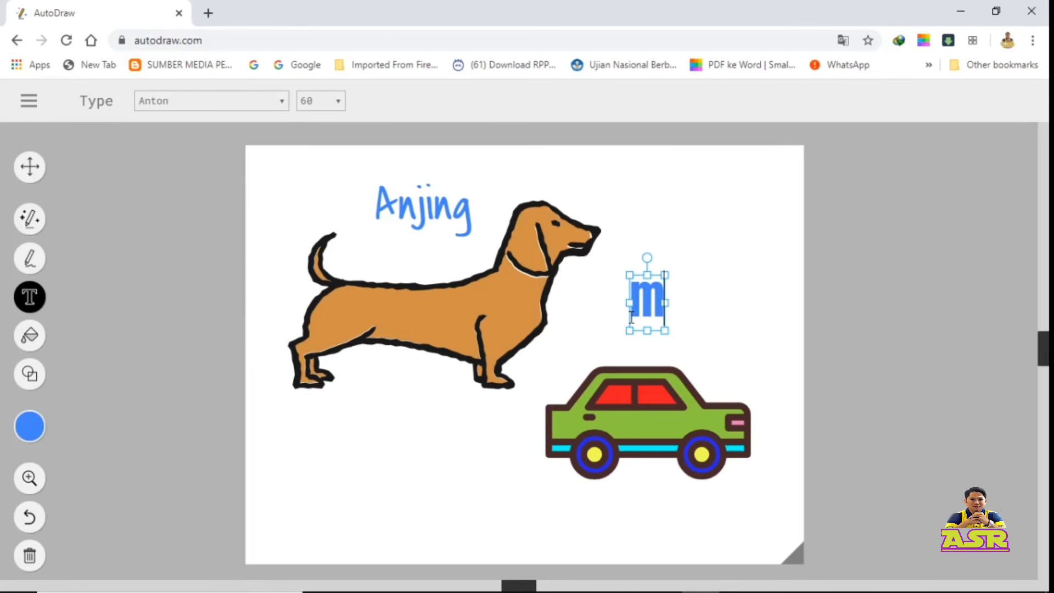
{"action": "key", "text": "BackSpace"}
{"action": "type", "text": "M"}
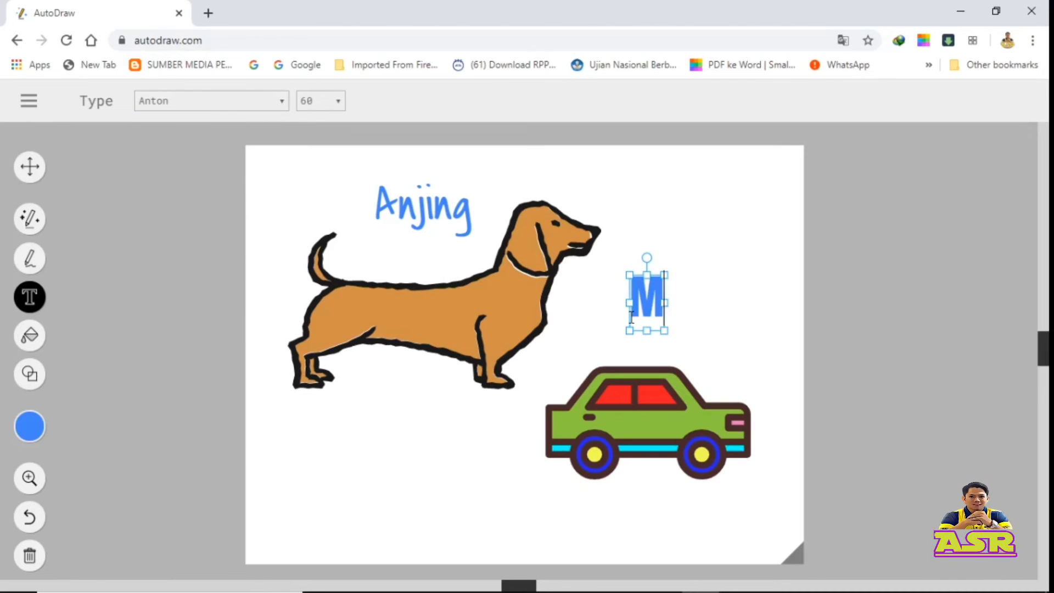
{"action": "type", "text": "obil"}
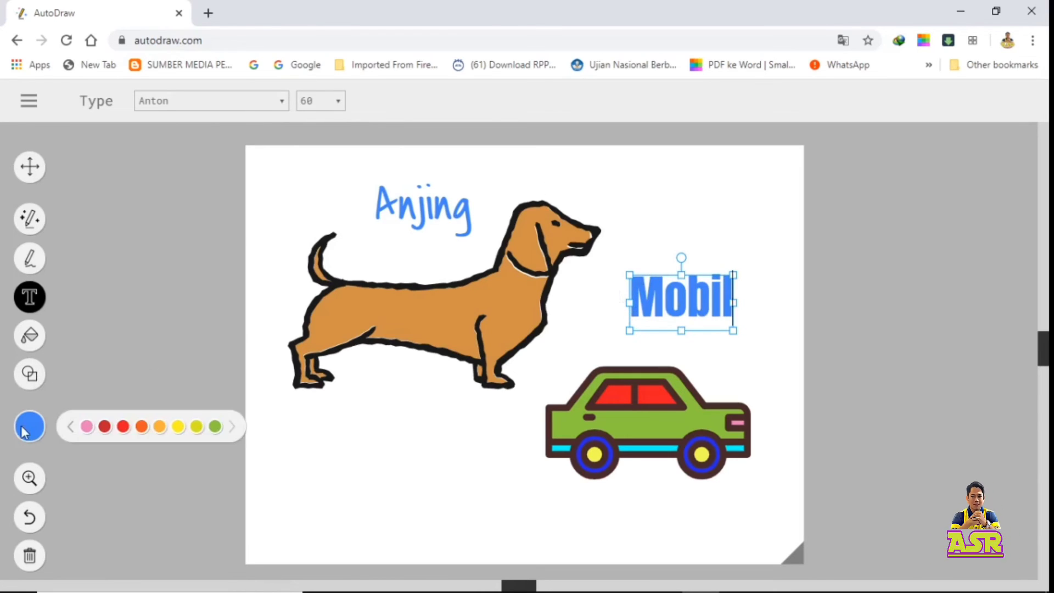
Color the "Mobil" text bright yellow and deselect it.
{"action": "mouse_move", "coordinate": [43, 431]}
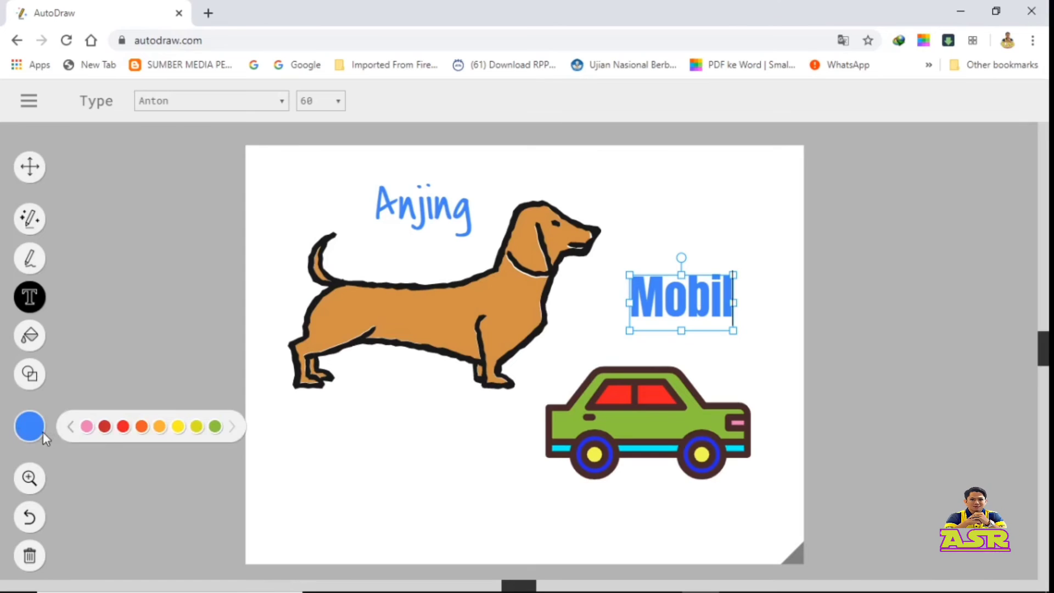
{"action": "left_click", "coordinate": [178, 427]}
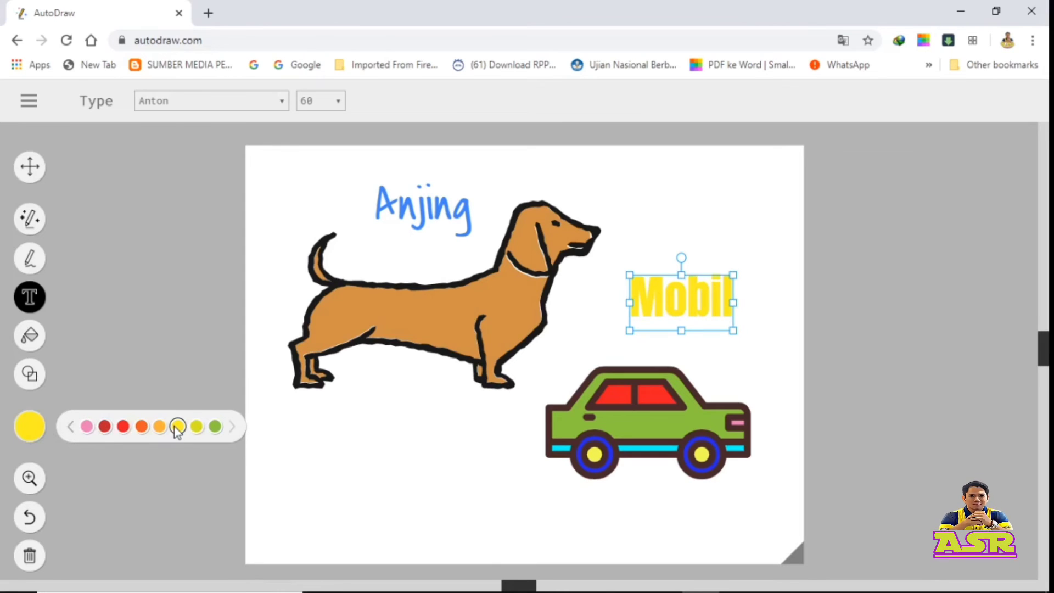
{"action": "left_click", "coordinate": [659, 209]}
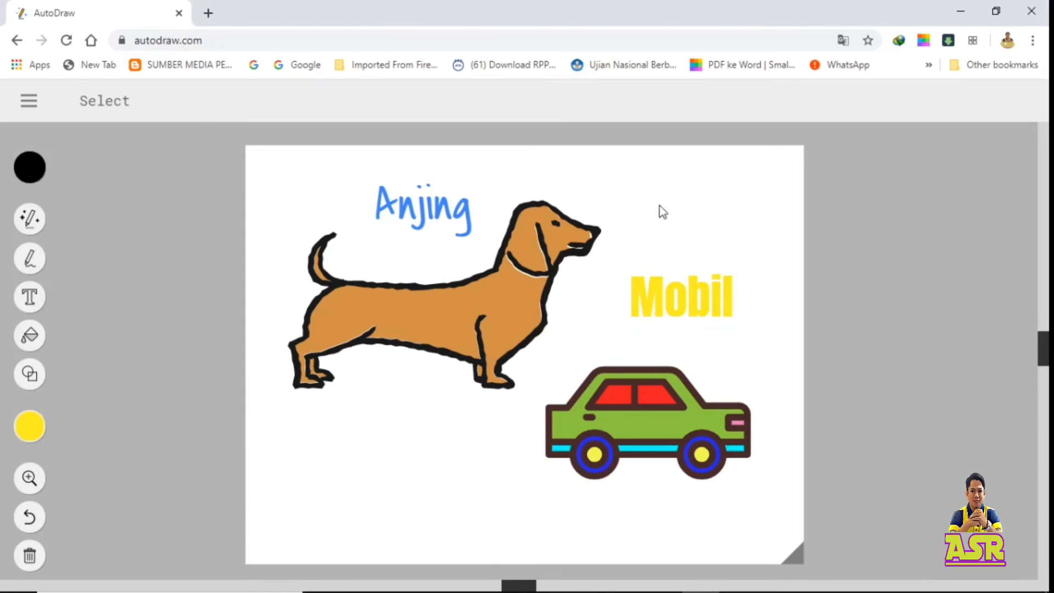
Move the "Mobil" text down and to the left so it sits directly above the car's roof.
{"action": "left_click", "coordinate": [694, 298]}
{"action": "left_click_drag", "start_coordinate": [694, 297], "coordinate": [651, 326]}
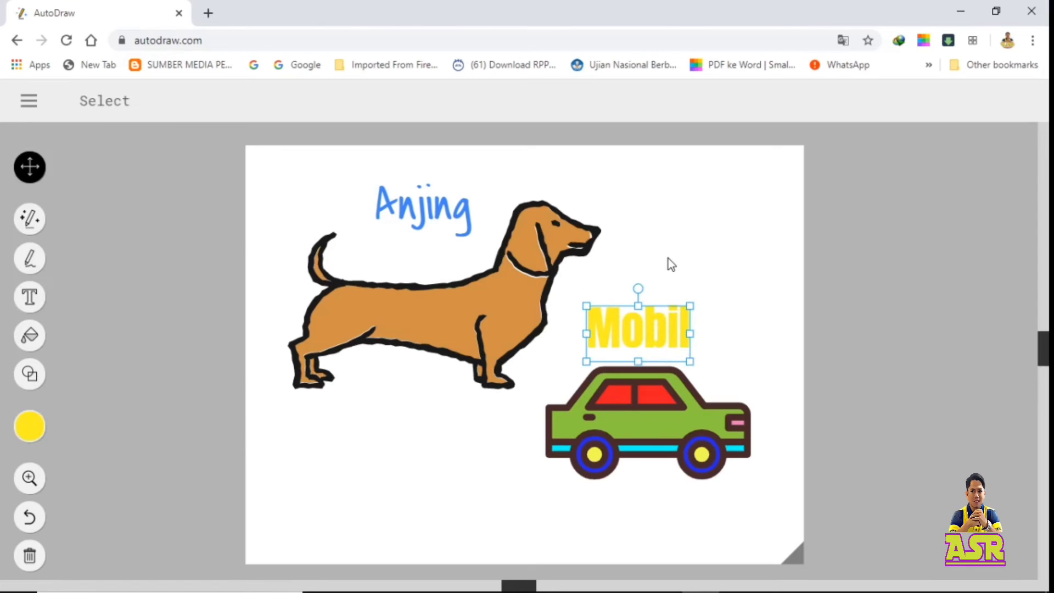
{"action": "left_click", "coordinate": [627, 303]}
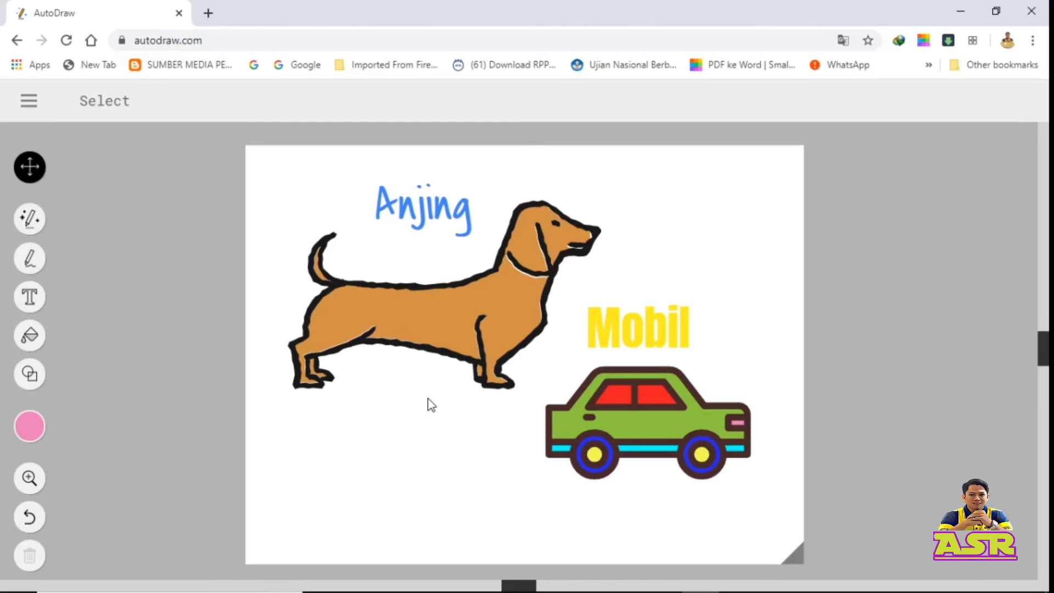
Download the finished drawing as a PNG image and open the downloaded file.
{"action": "left_click", "coordinate": [32, 100]}
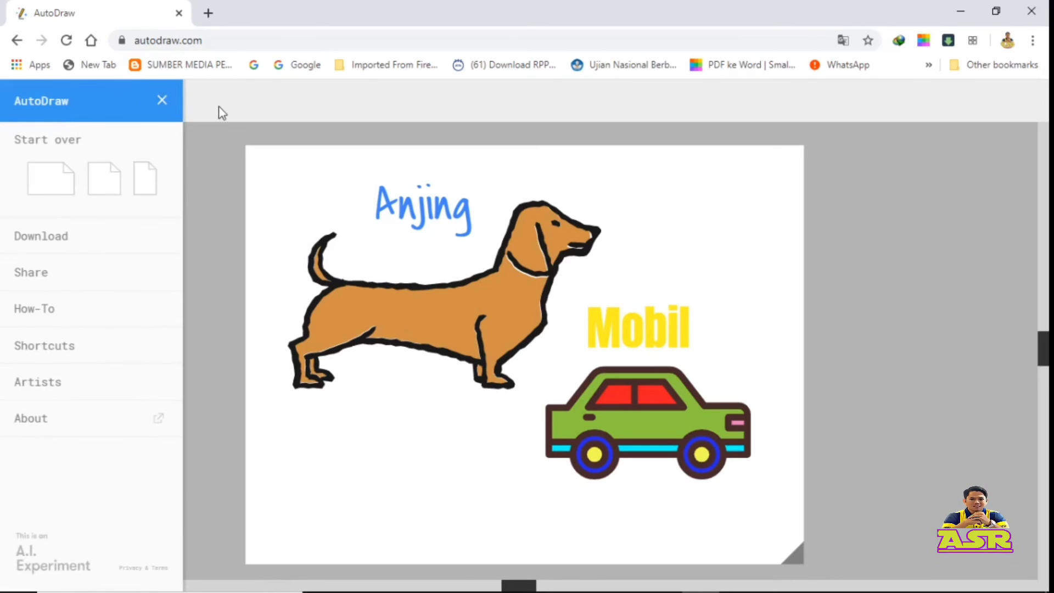
{"action": "left_click", "coordinate": [161, 101]}
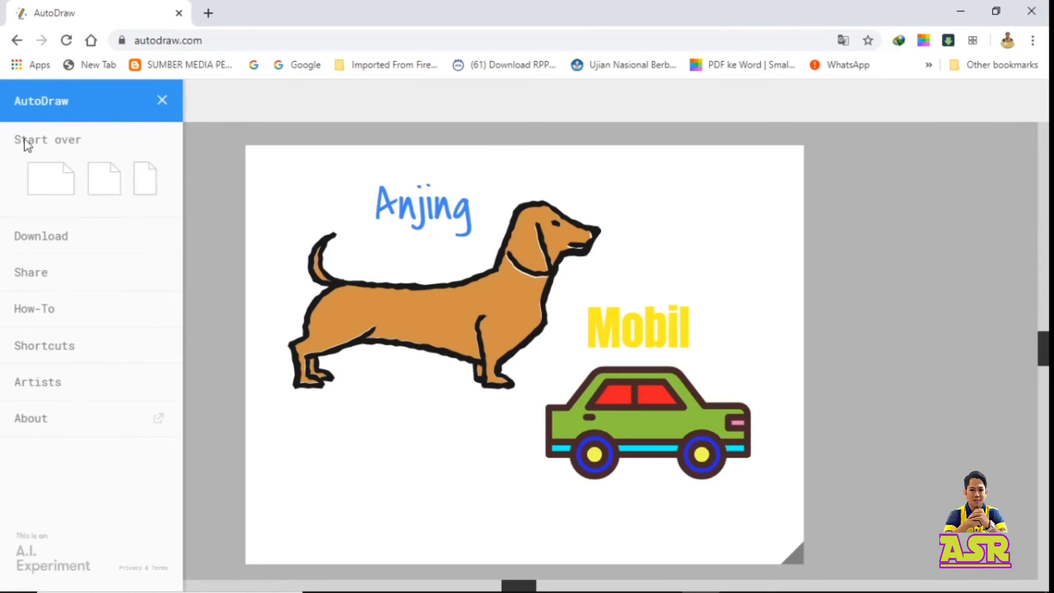
{"action": "left_click", "coordinate": [28, 242]}
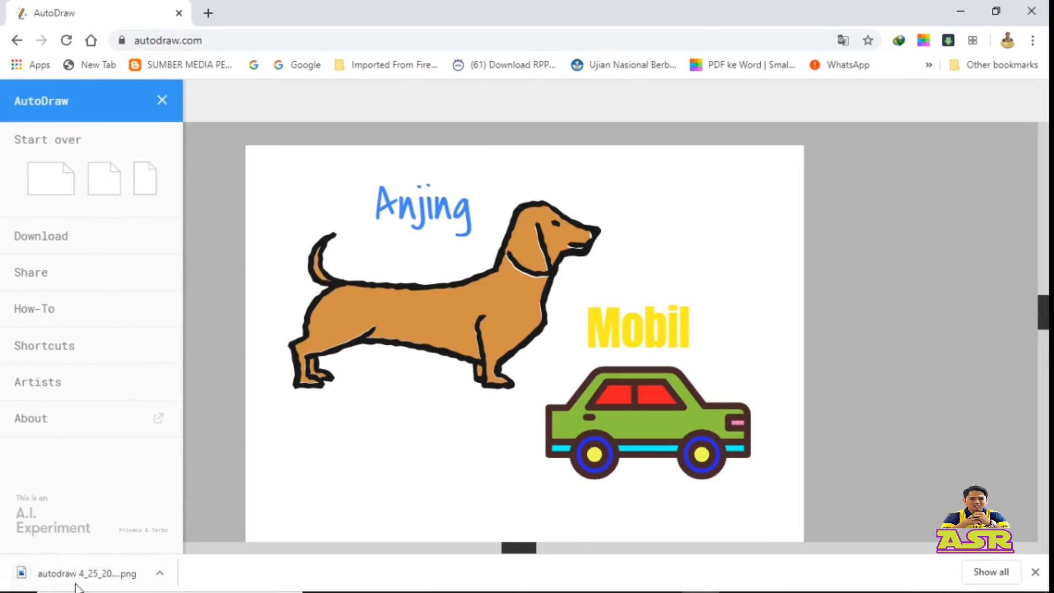
{"action": "left_click", "coordinate": [159, 573]}
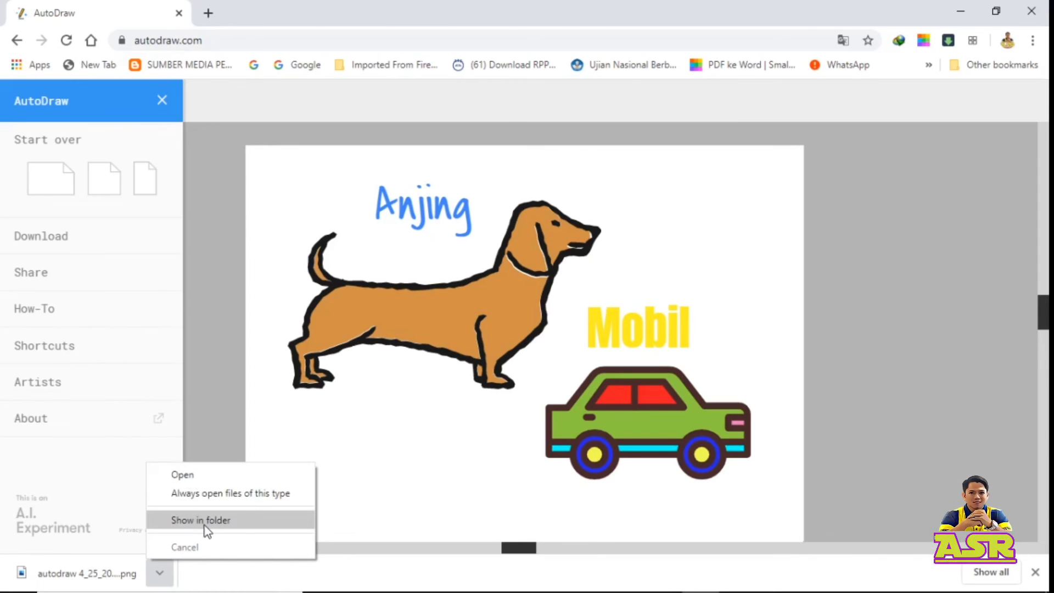
{"action": "left_click", "coordinate": [182, 476]}
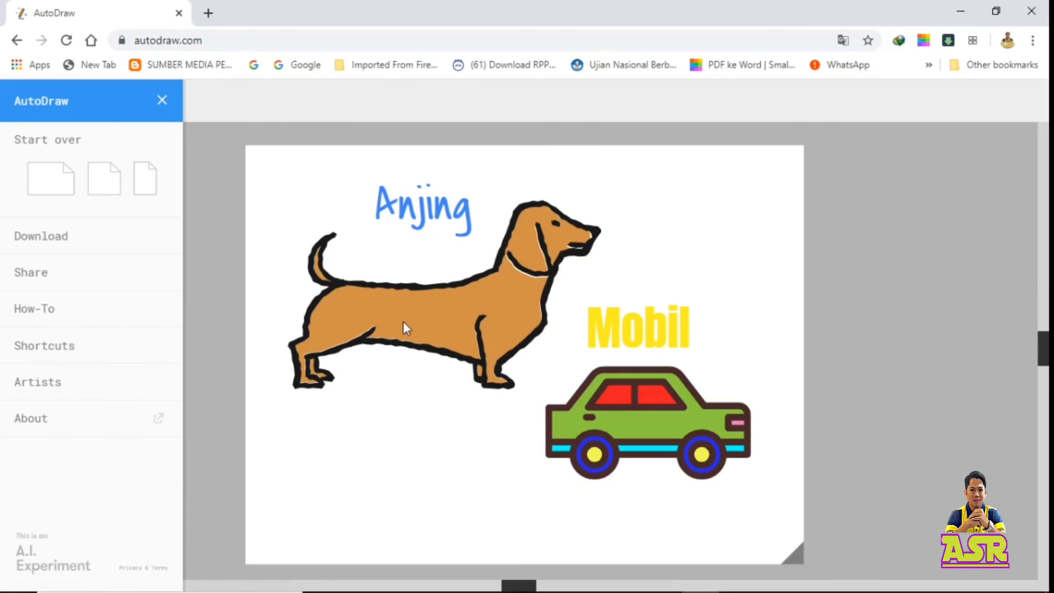